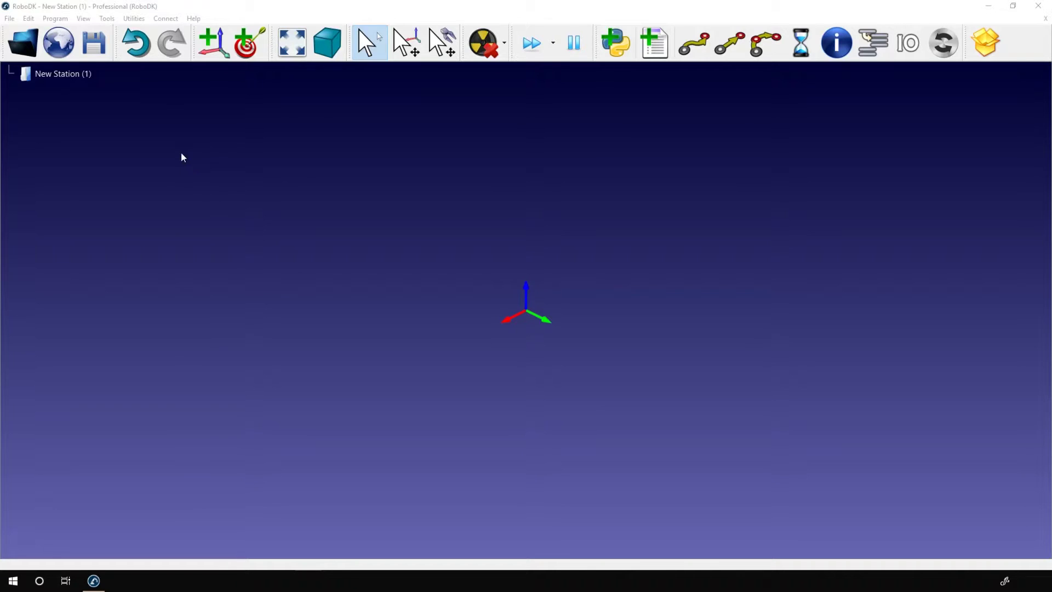
- Download the ABB IRB 120-3/0.6 from the online library into the station, then reopen the library
left_click(57, 48)
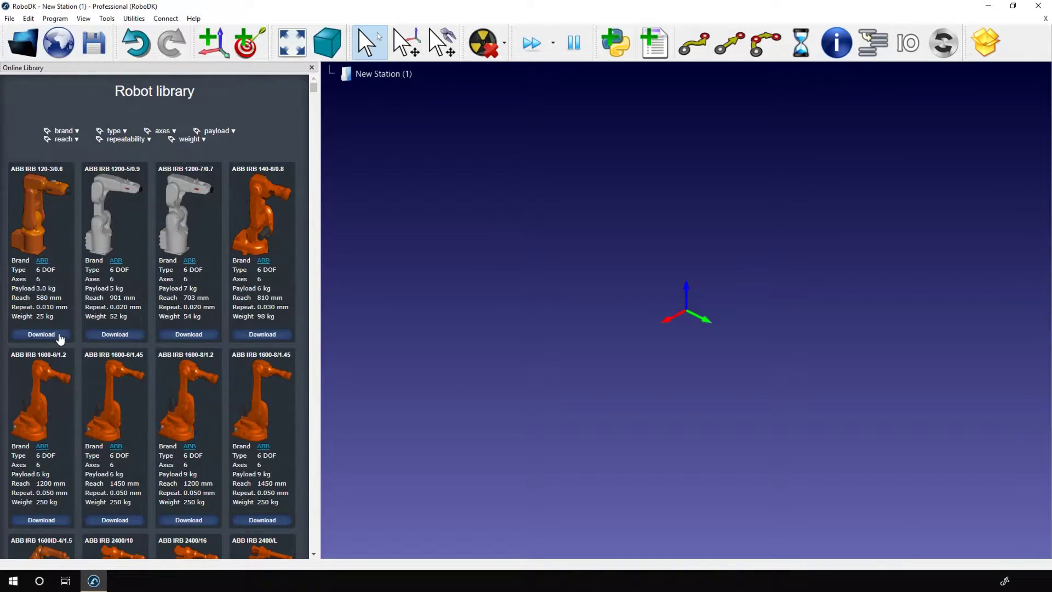
left_click(58, 336)
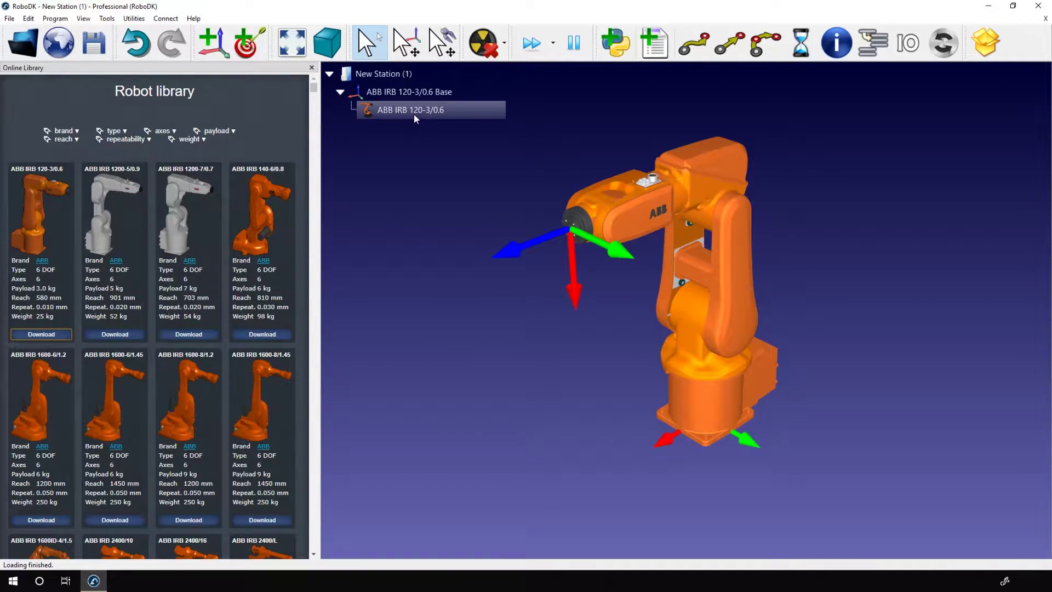
left_click(313, 68)
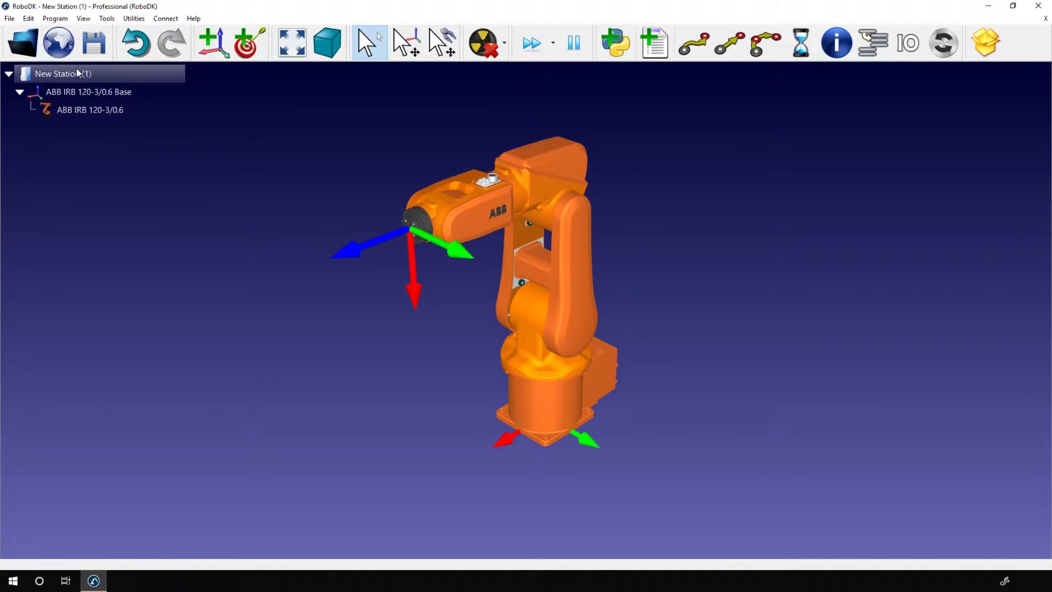
left_click(64, 48)
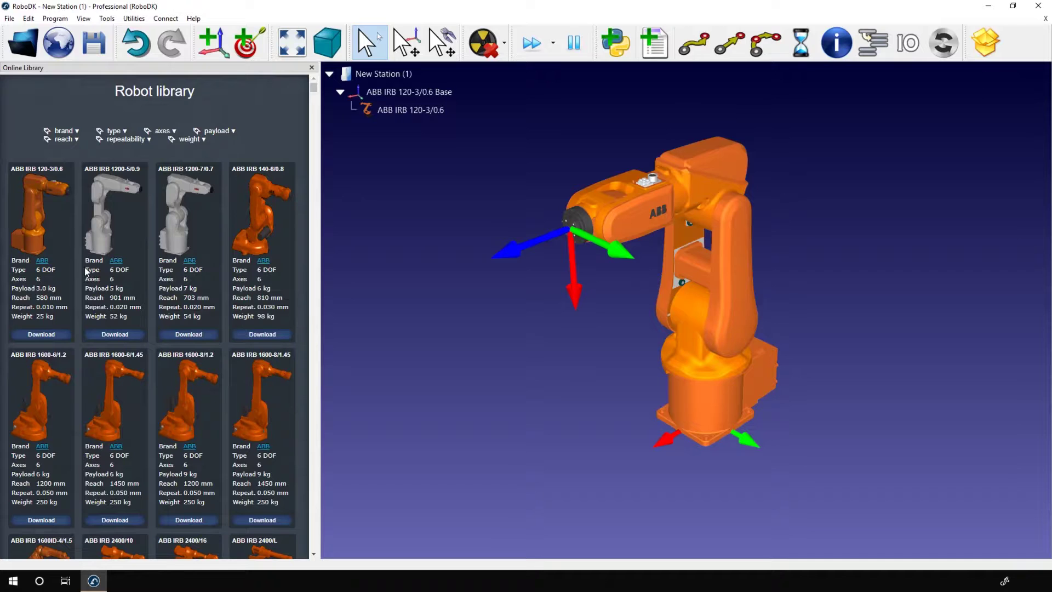
left_click(80, 138)
left_click(78, 135)
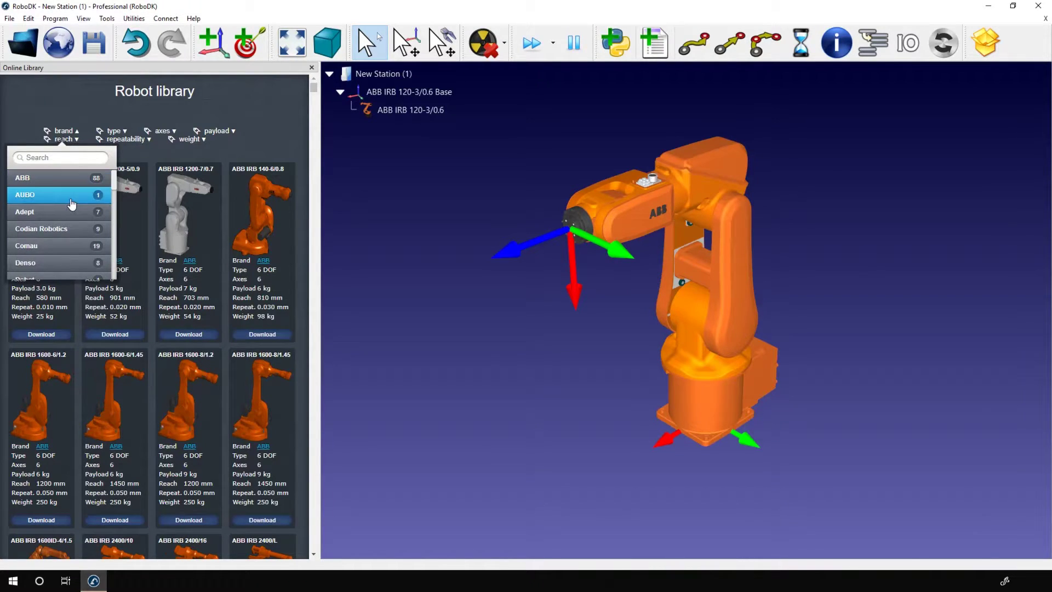
scroll(85, 240, "down", 1)
scroll(67, 259, "down", 1)
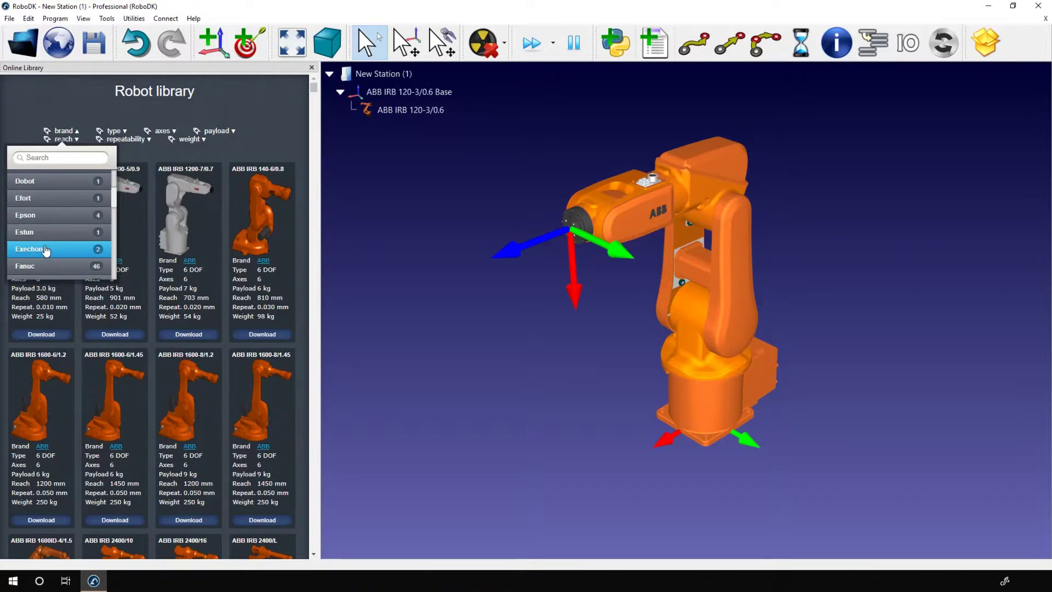
scroll(72, 268, "down", 1)
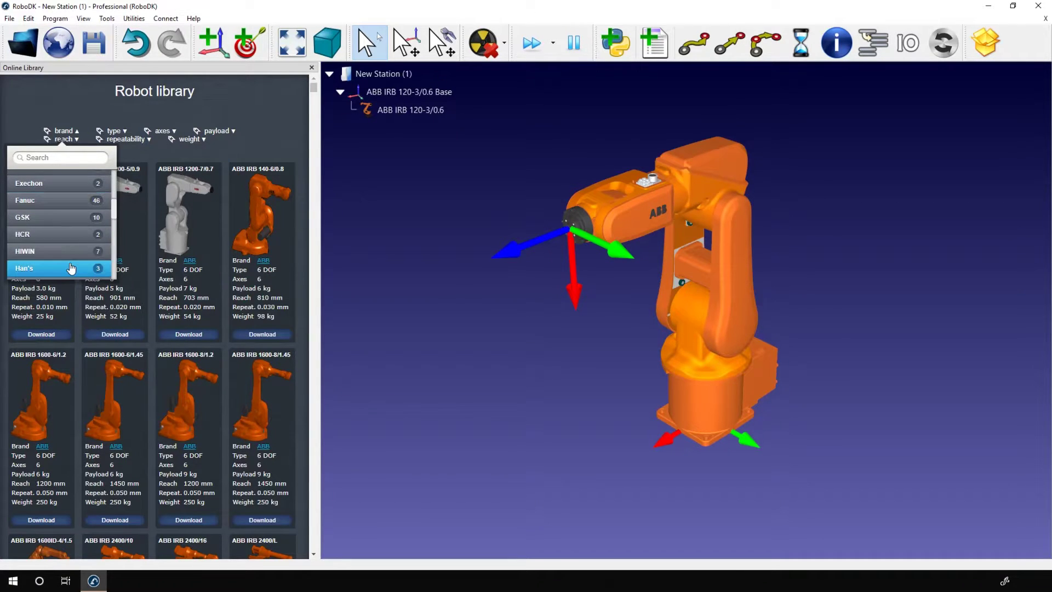
scroll(70, 261, "down", 1)
scroll(66, 256, "down", 2)
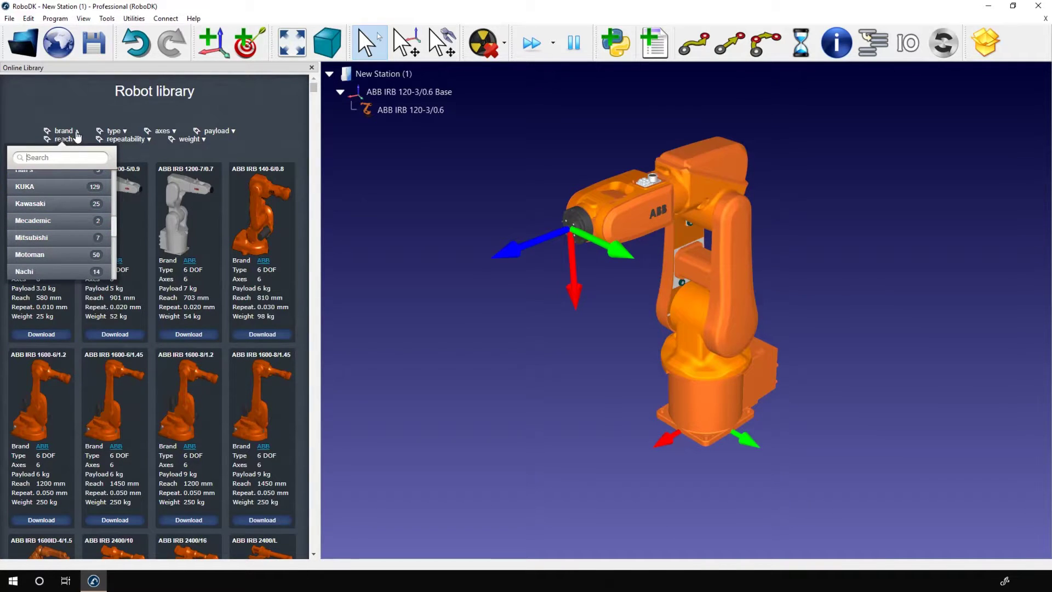
left_click(77, 135)
left_click(123, 133)
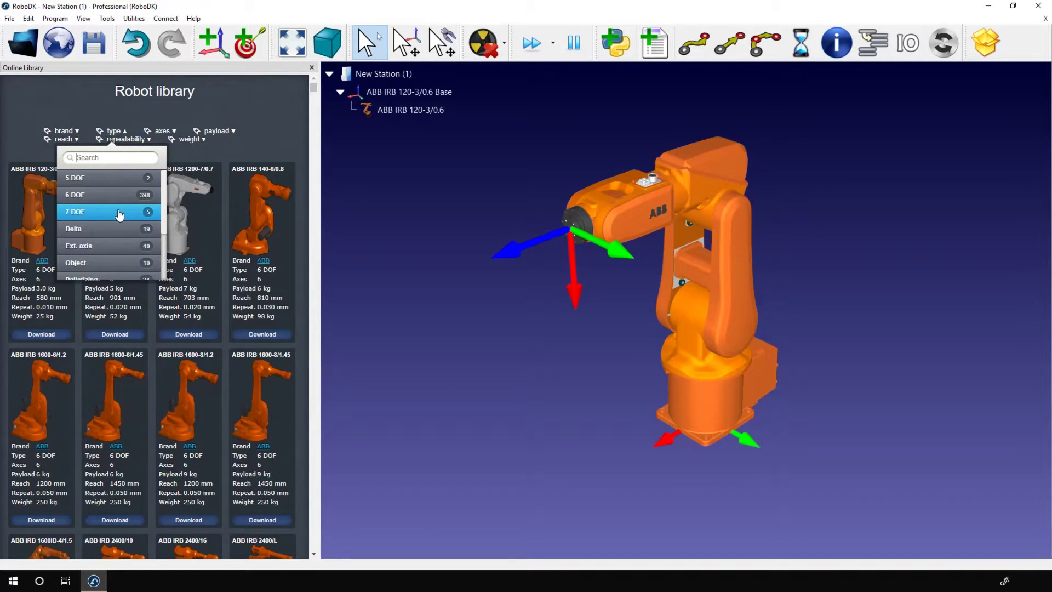
scroll(118, 215, "down", 2)
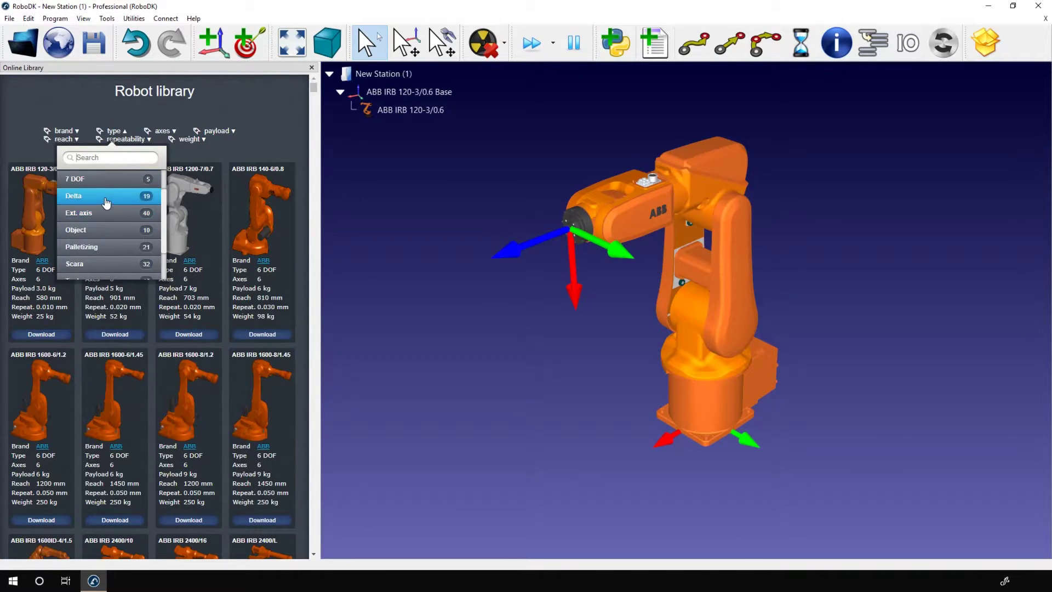
left_click(105, 203)
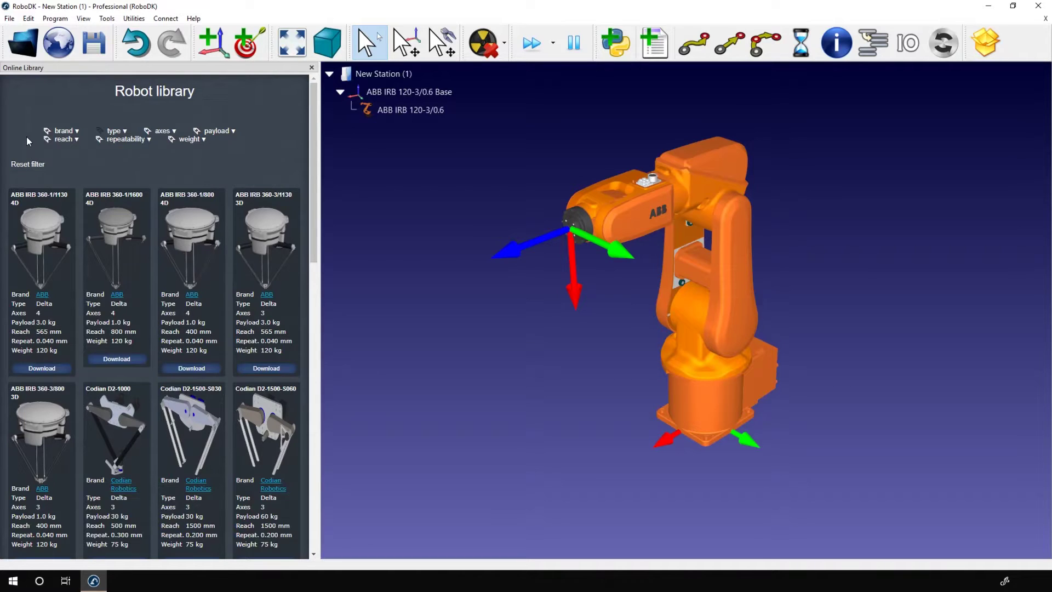
- Filter the library by Palletizing and then Scara robot types, resetting the filter between
left_click(30, 164)
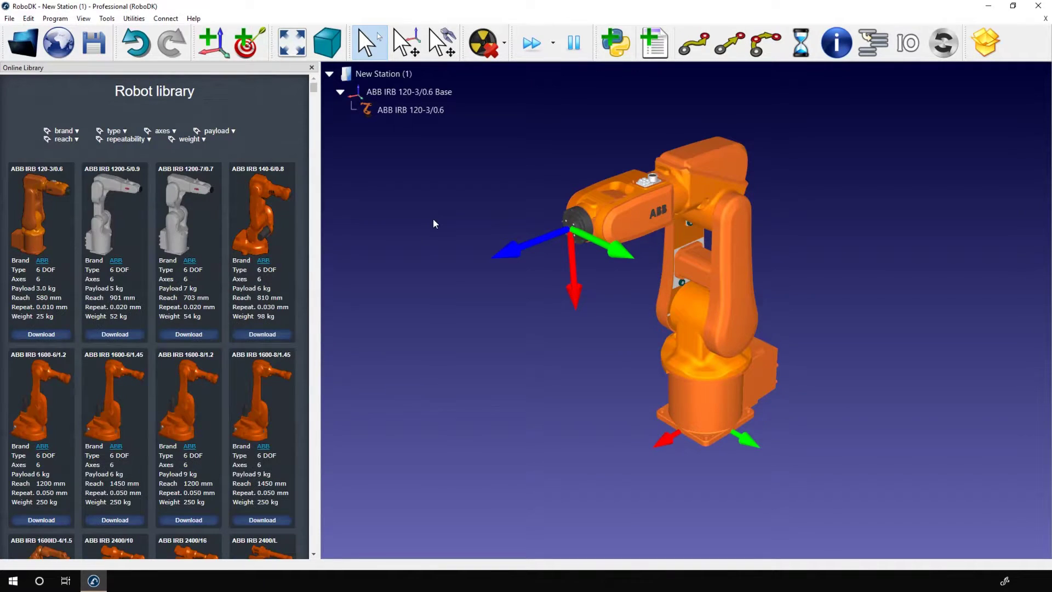
left_click(115, 131)
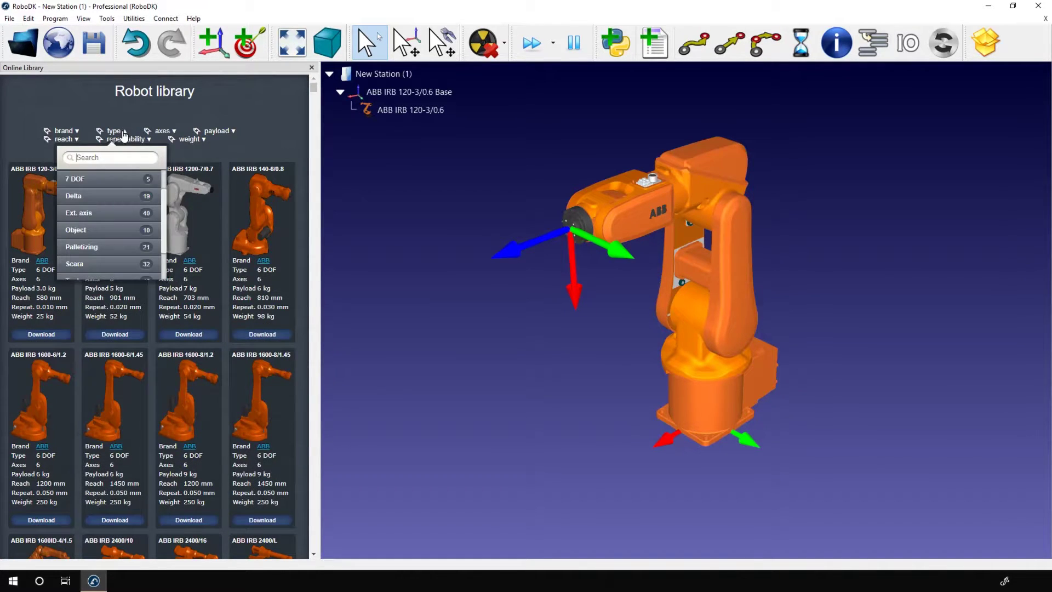
left_click(113, 246)
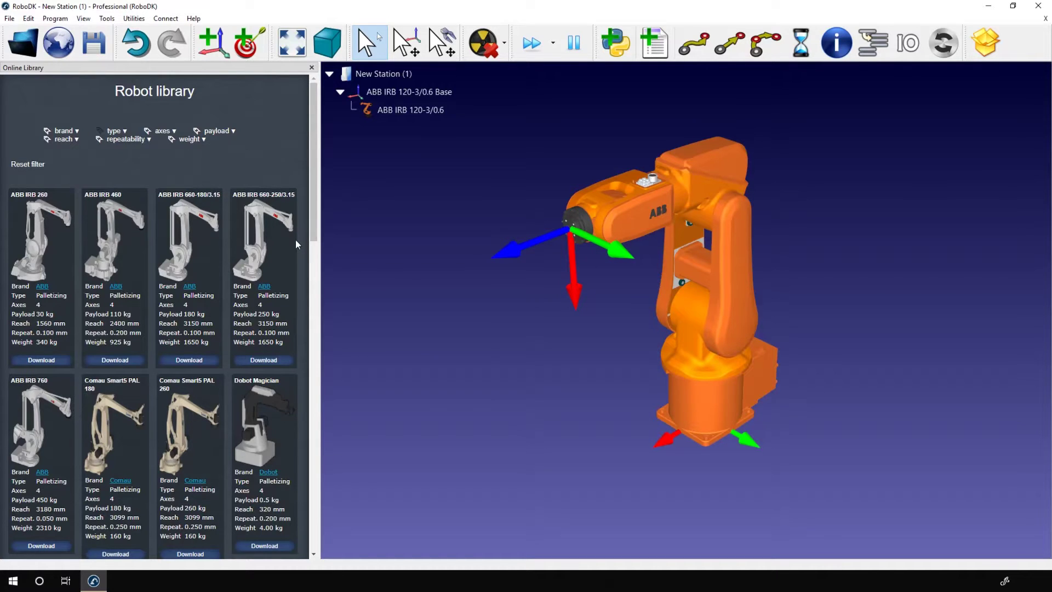
left_click(33, 167)
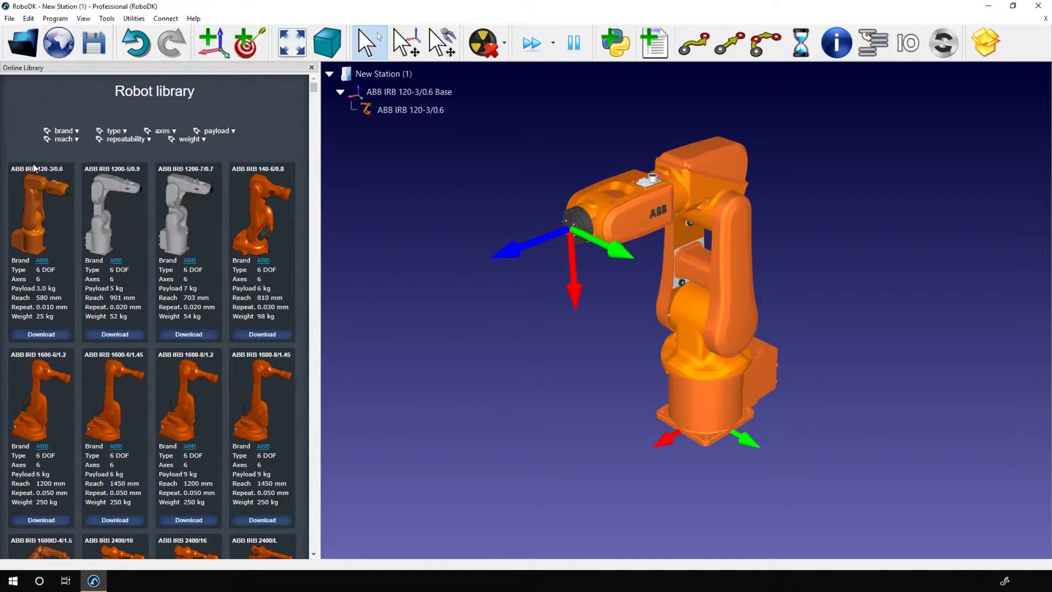
left_click(128, 136)
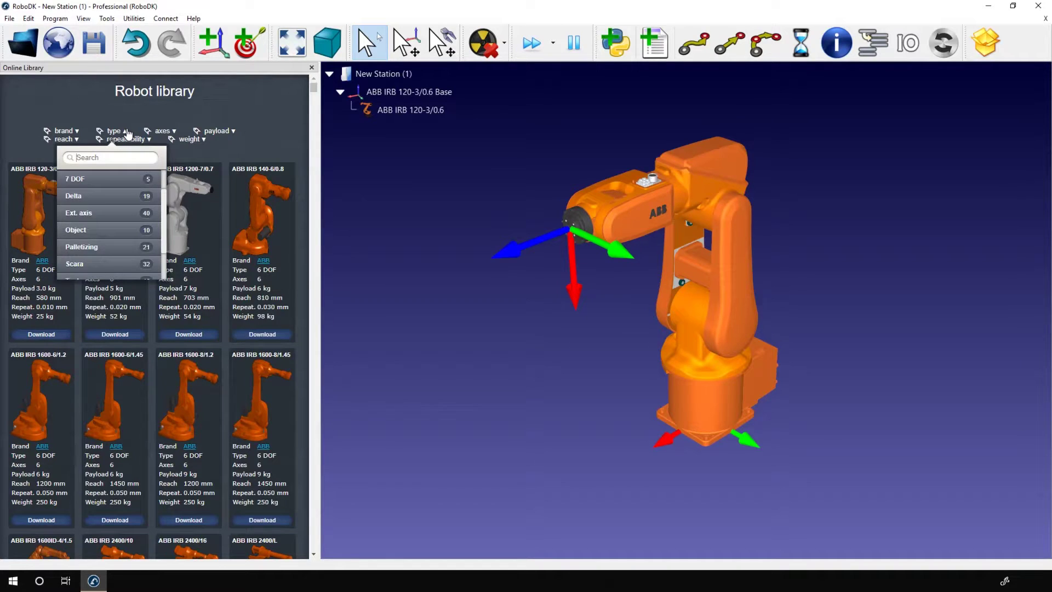
scroll(108, 188, "down", 1)
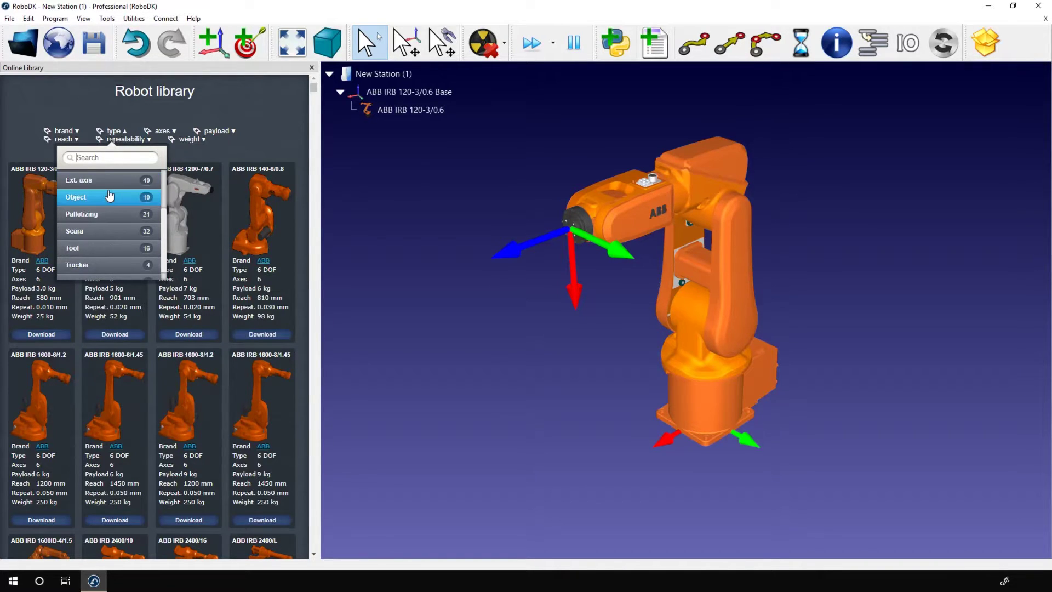
left_click(104, 232)
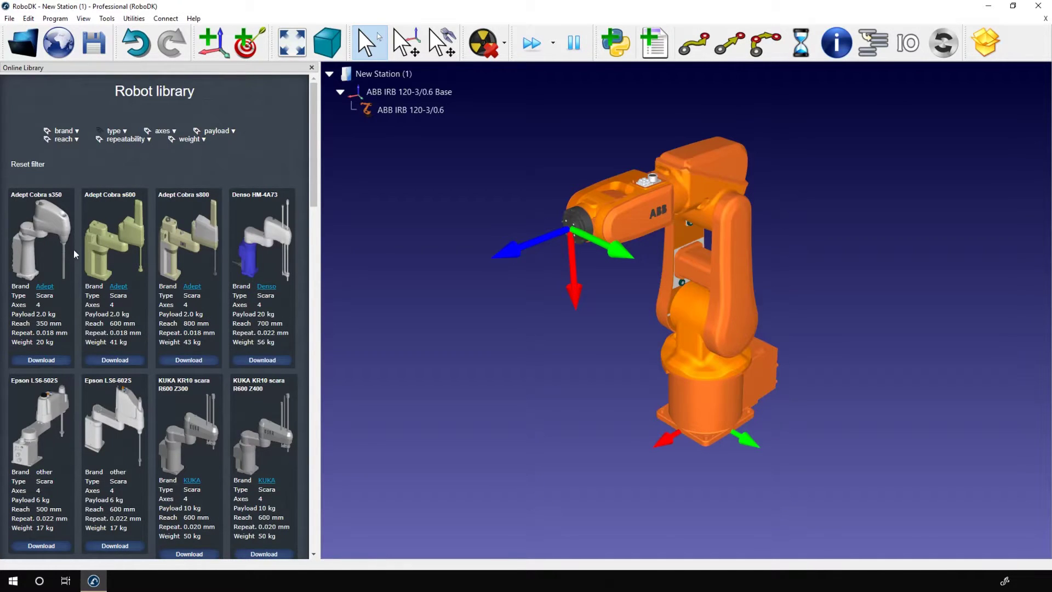
left_click(25, 165)
- Filter the library to show only Ext. axis positioners
left_click(120, 133)
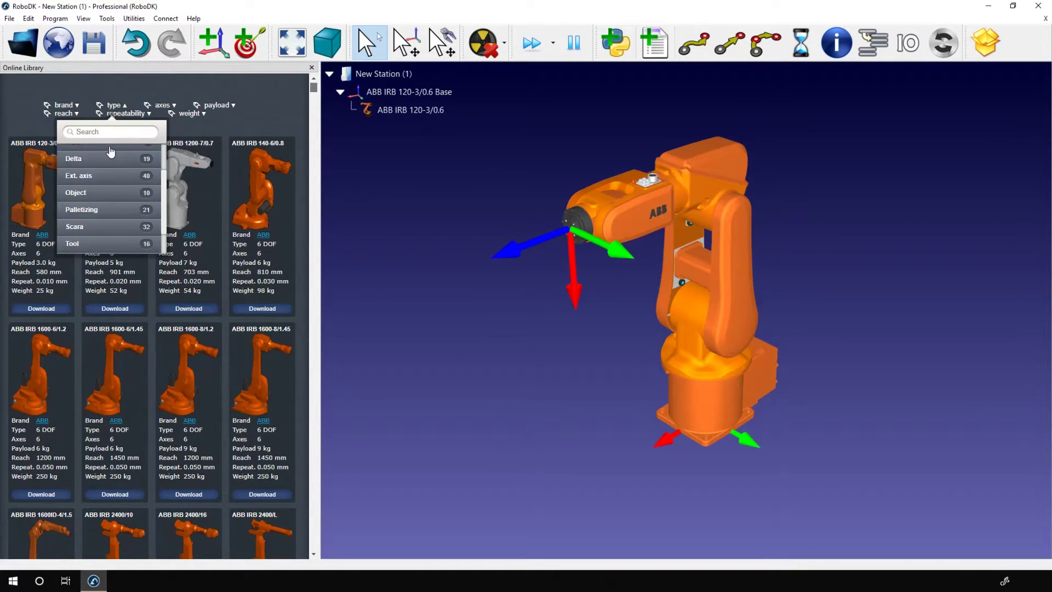
left_click(106, 182)
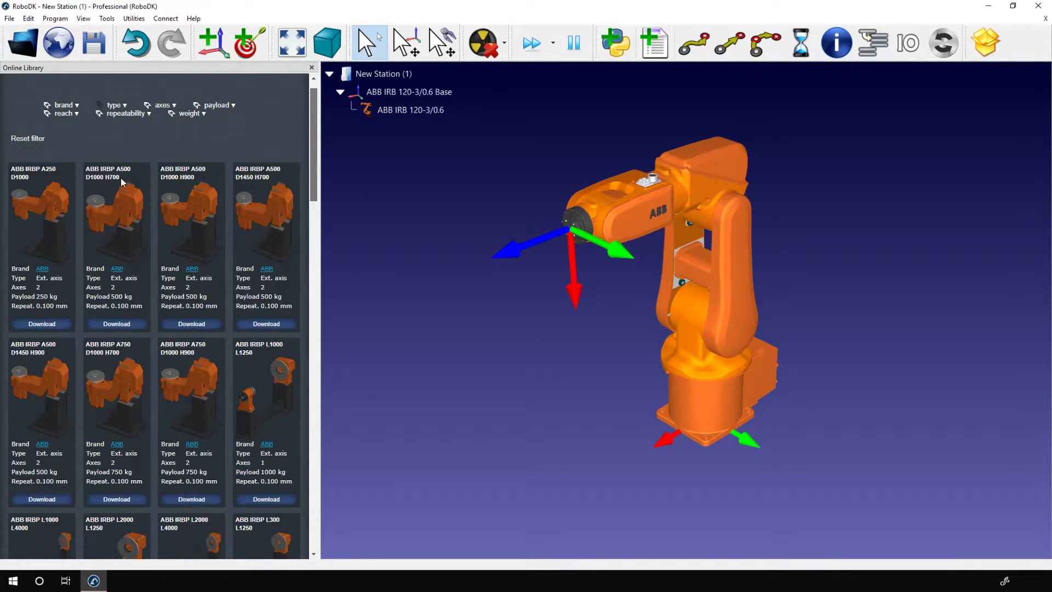
scroll(109, 222, "down", 1)
scroll(167, 318, "down", 1)
scroll(147, 339, "down", 2)
scroll(160, 355, "down", 1)
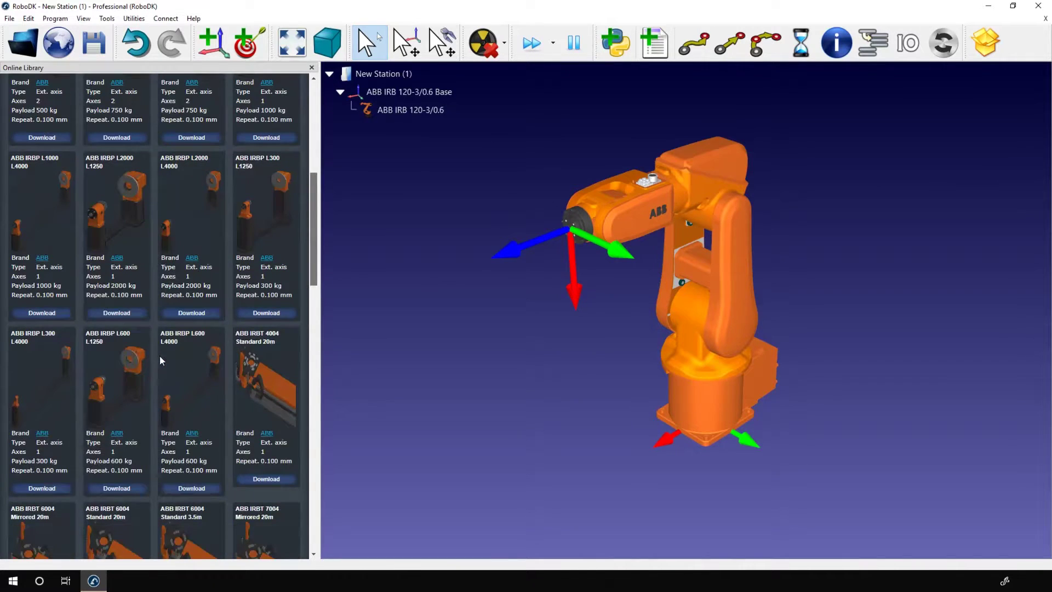
scroll(167, 353, "down", 1)
scroll(185, 364, "down", 1)
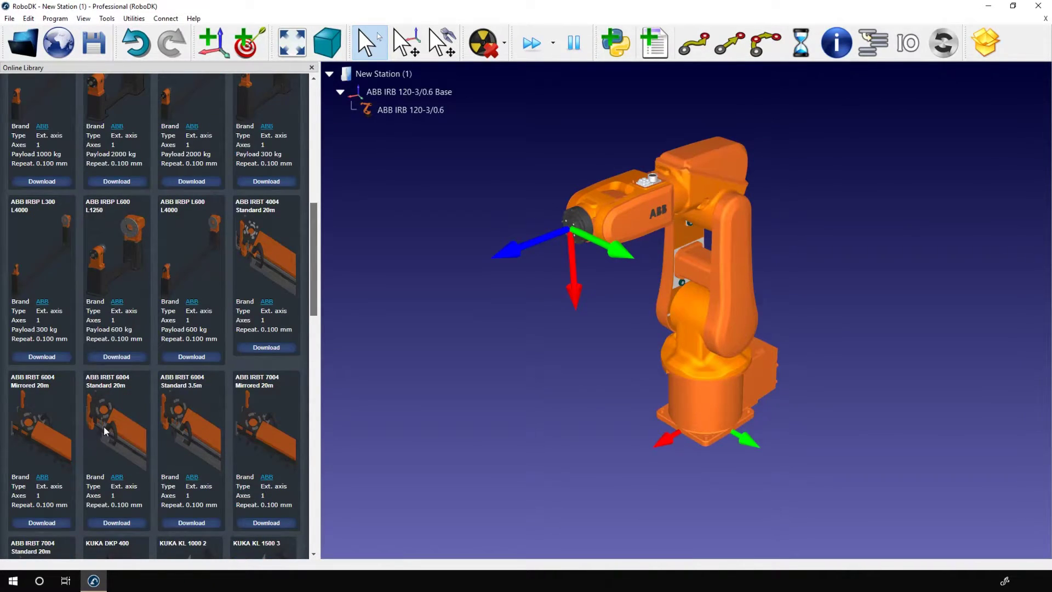
scroll(116, 427, "down", 2)
scroll(133, 426, "down", 2)
scroll(139, 419, "down", 2)
scroll(144, 413, "down", 2)
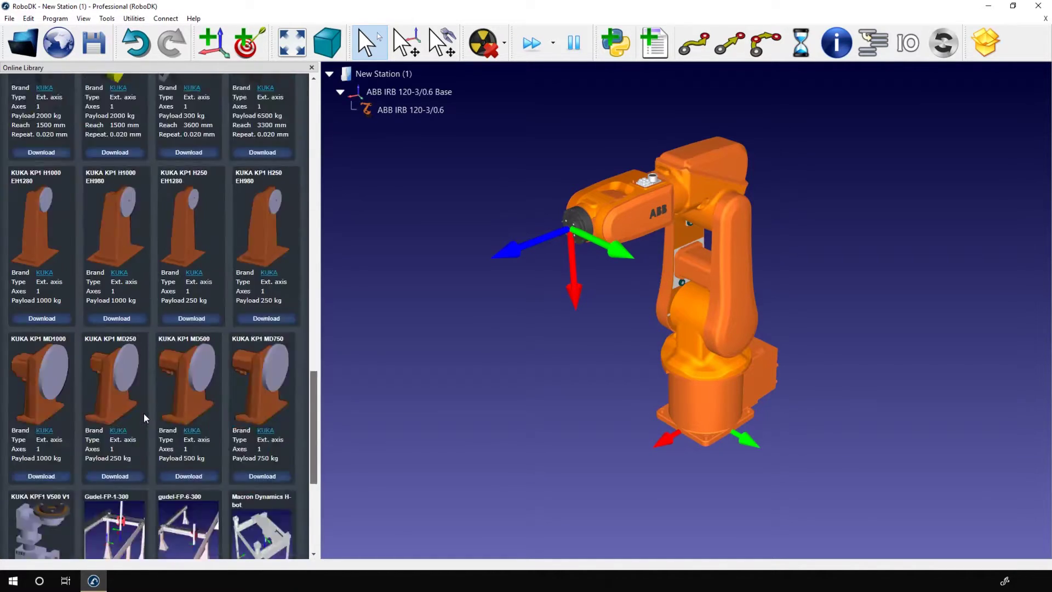
scroll(144, 413, "down", 2)
left_click_drag(312, 411, 314, 78)
scroll(267, 105, "down", 1)
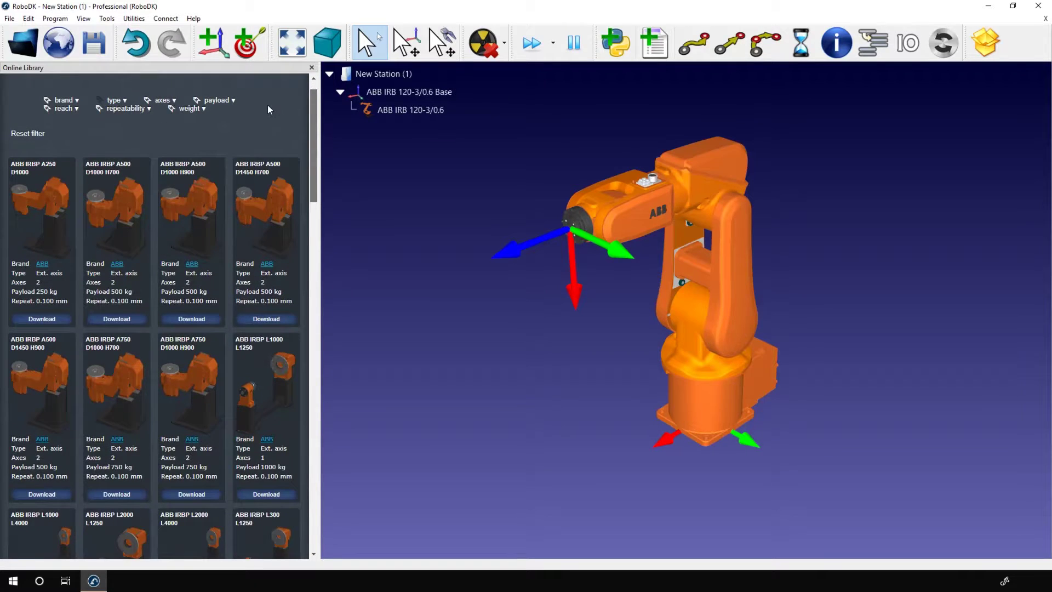
scroll(296, 82, "up", 1)
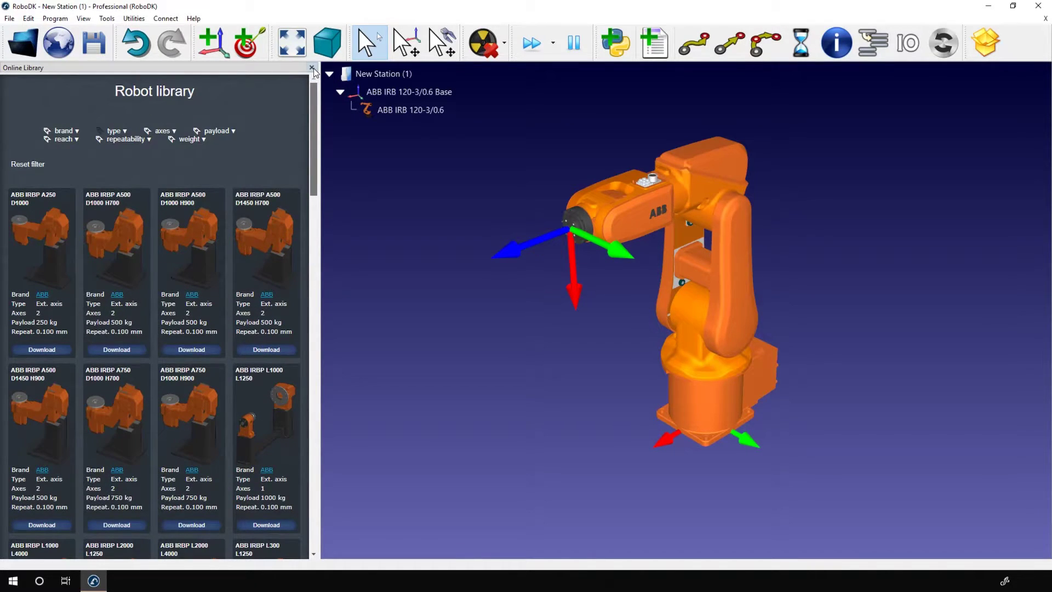
- Close the online library and list the station Utilities
left_click(313, 70)
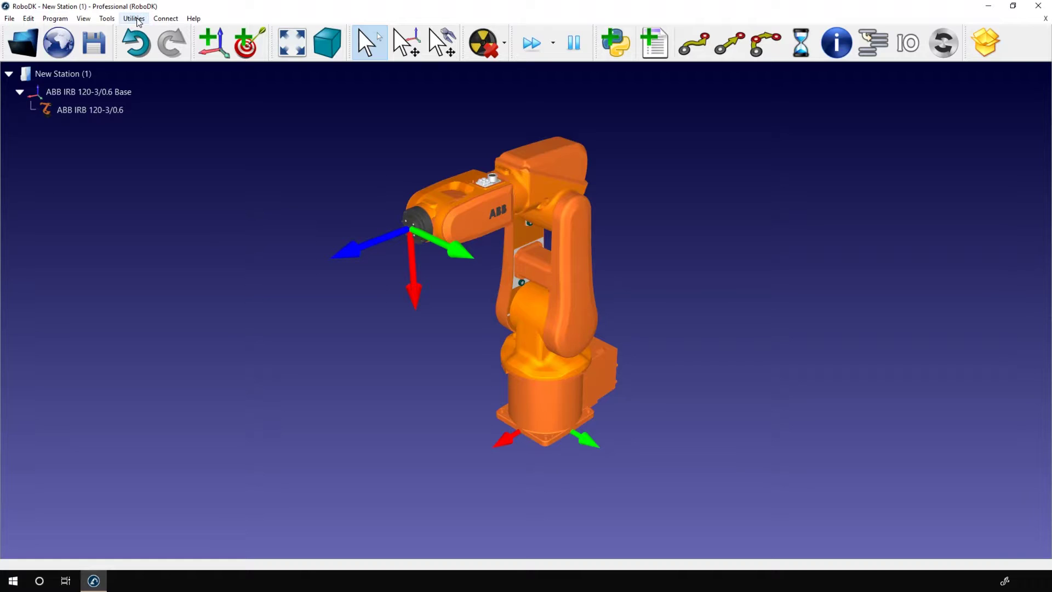
left_click(135, 19)
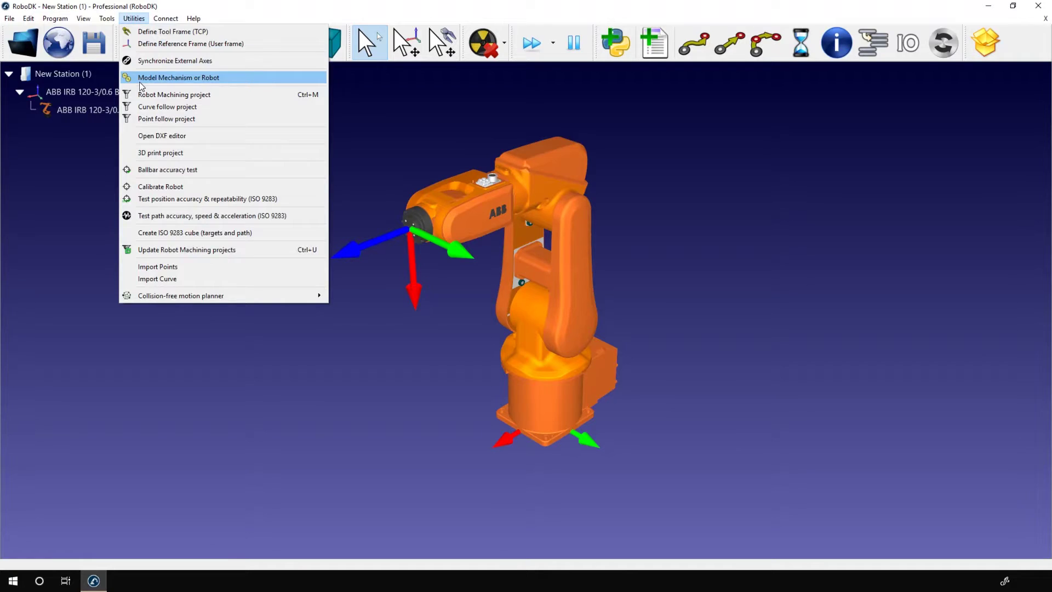
- Start modelling a 6-axis industrial robot mechanism, then cancel the builder
left_click(179, 77)
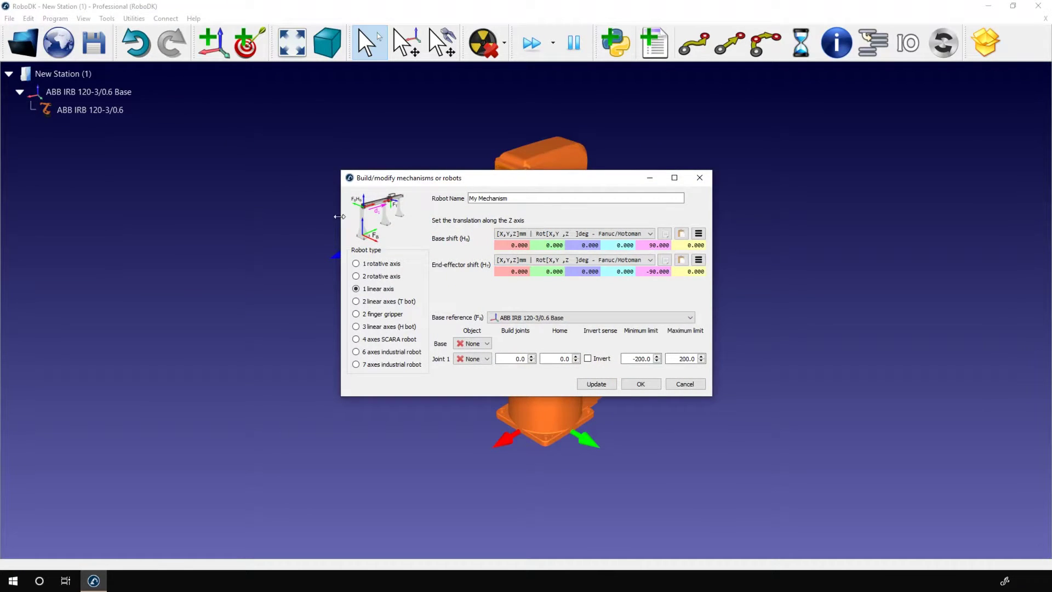
left_click(387, 352)
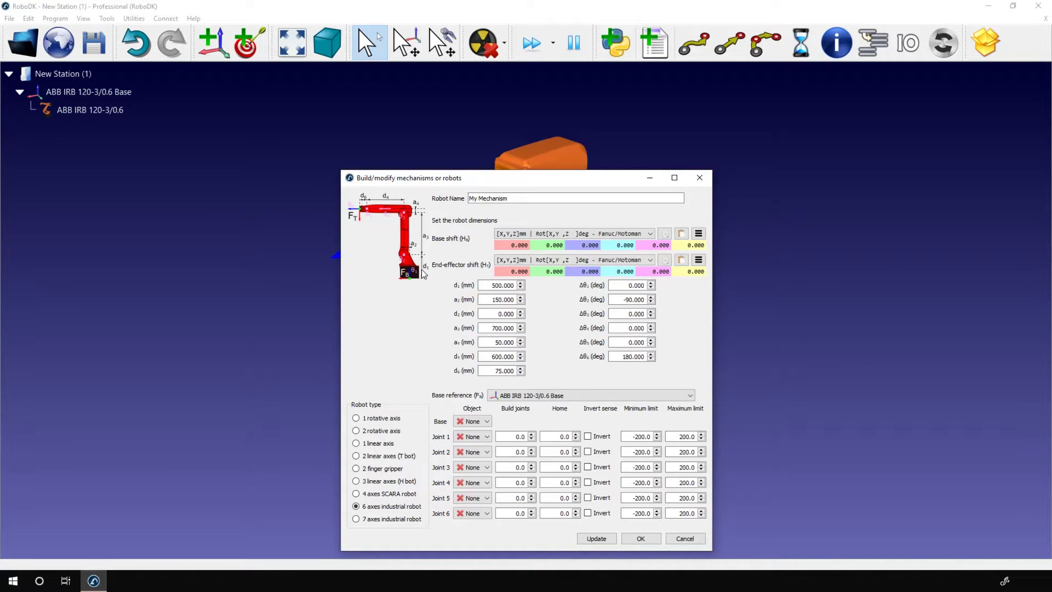
left_click(699, 178)
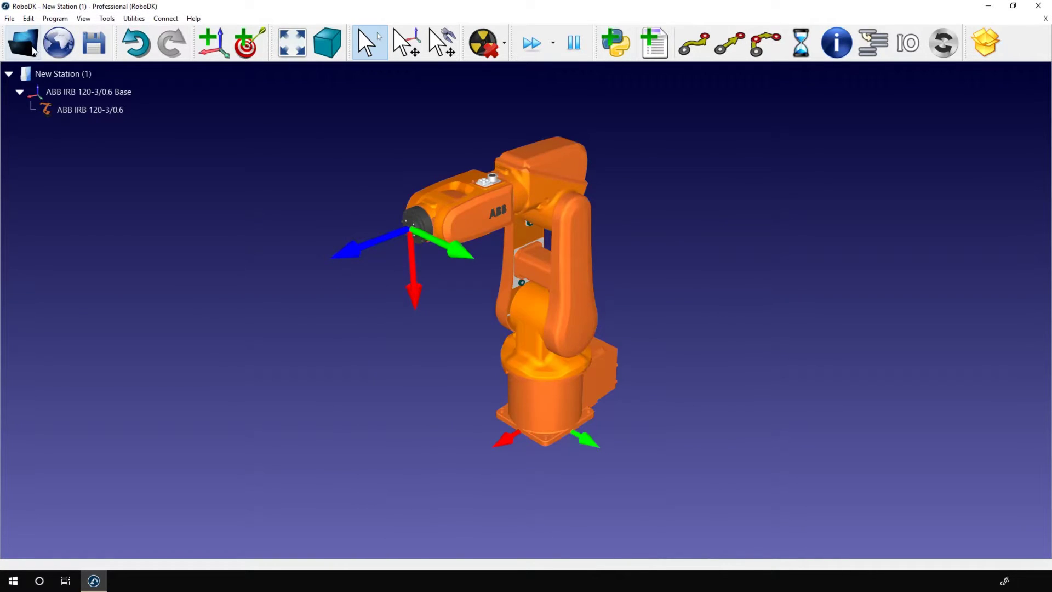
- Bring up the file browser and dismiss it without opening anything
left_click(33, 50)
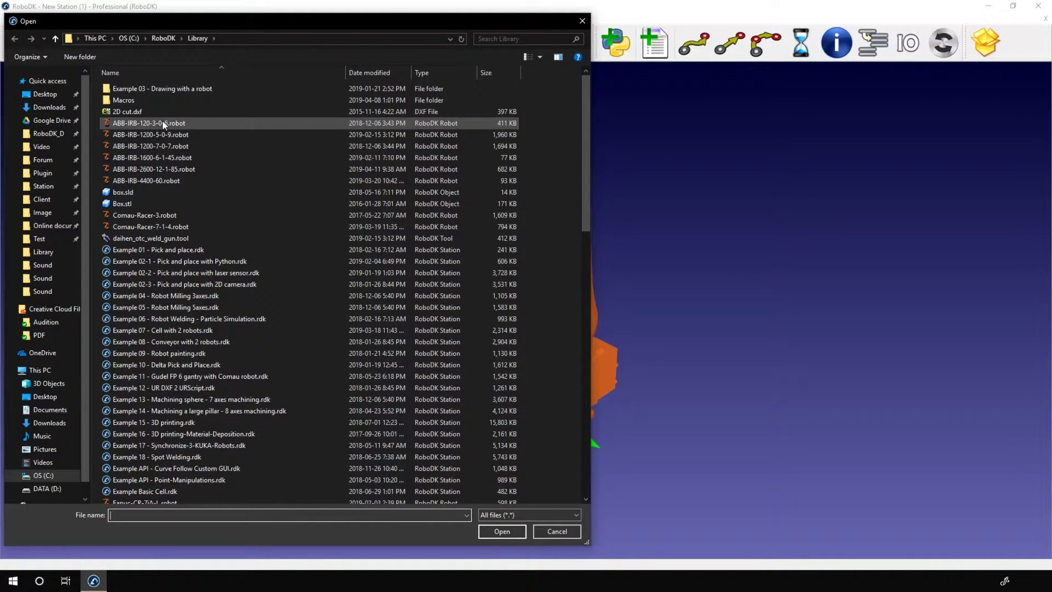
left_click(581, 21)
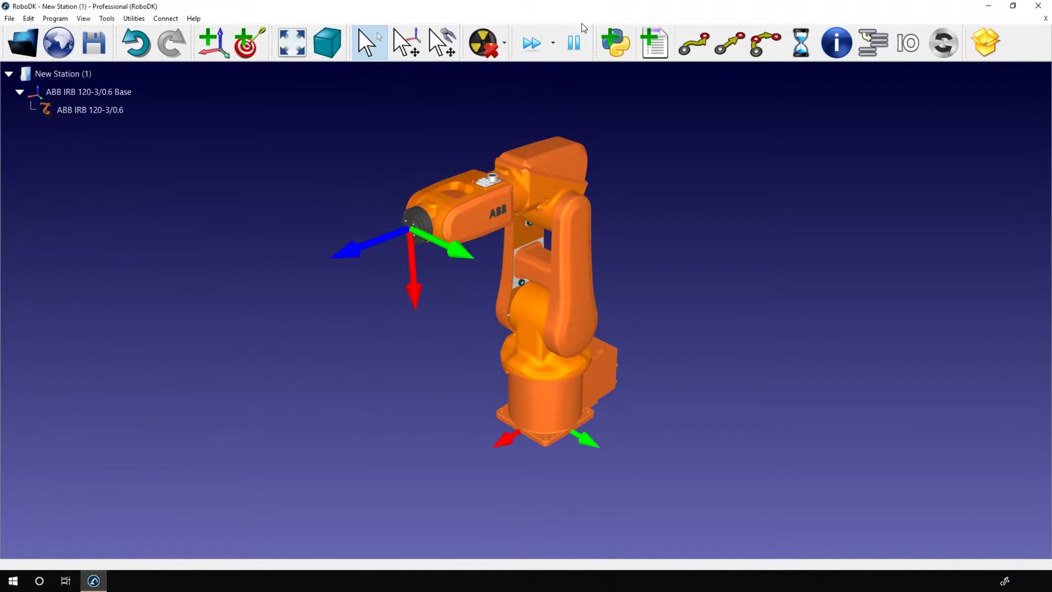
- Close New Station (1) and load Example Basic Cell.rdk with the robot, Pen, Reference Frame and Target 1
right_click(67, 74)
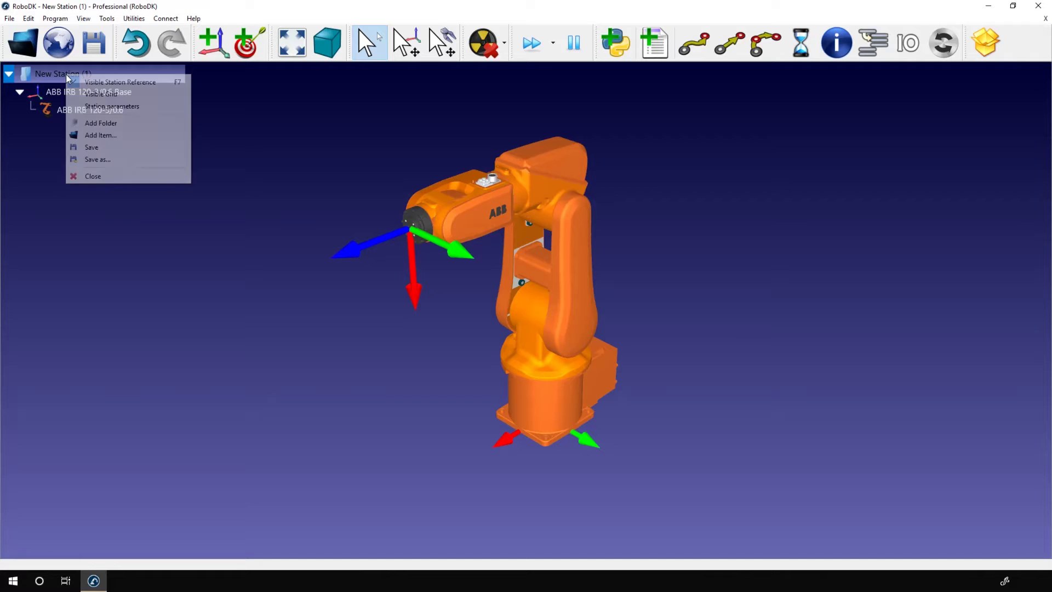
left_click(113, 176)
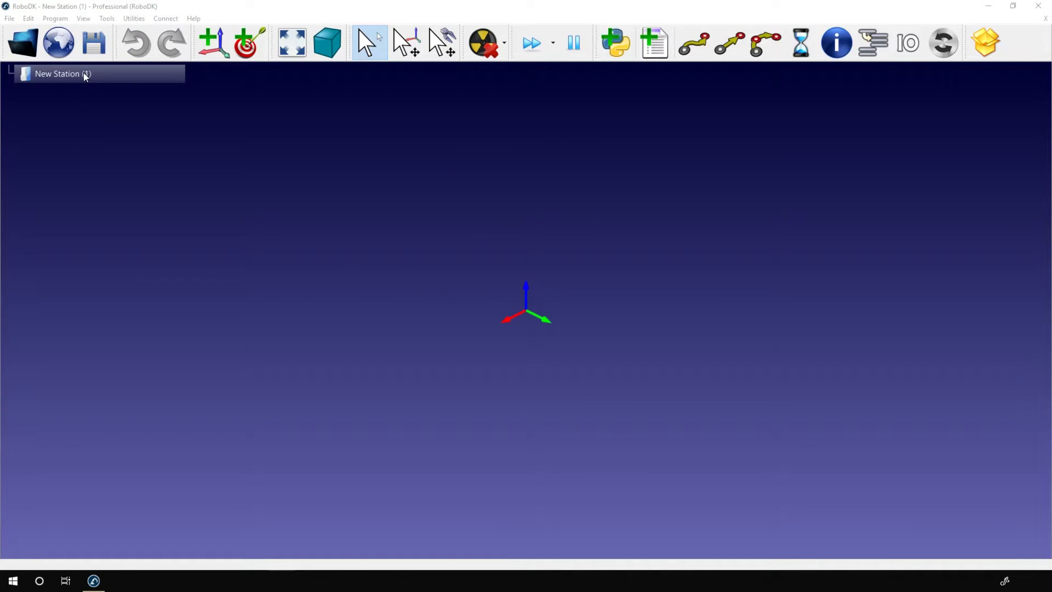
left_click(23, 43)
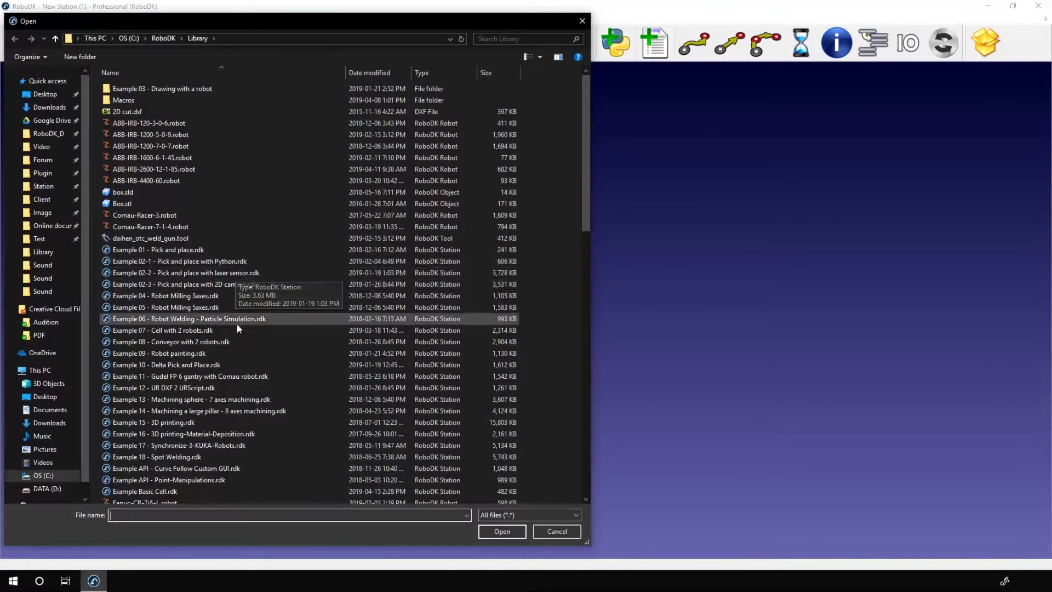
left_click(152, 492)
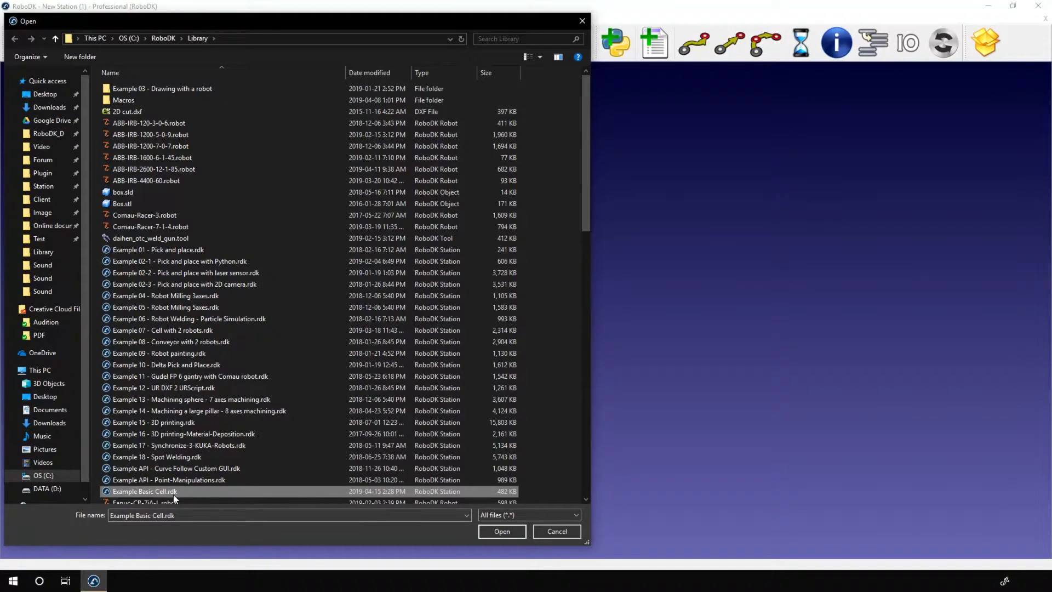
left_click(499, 535)
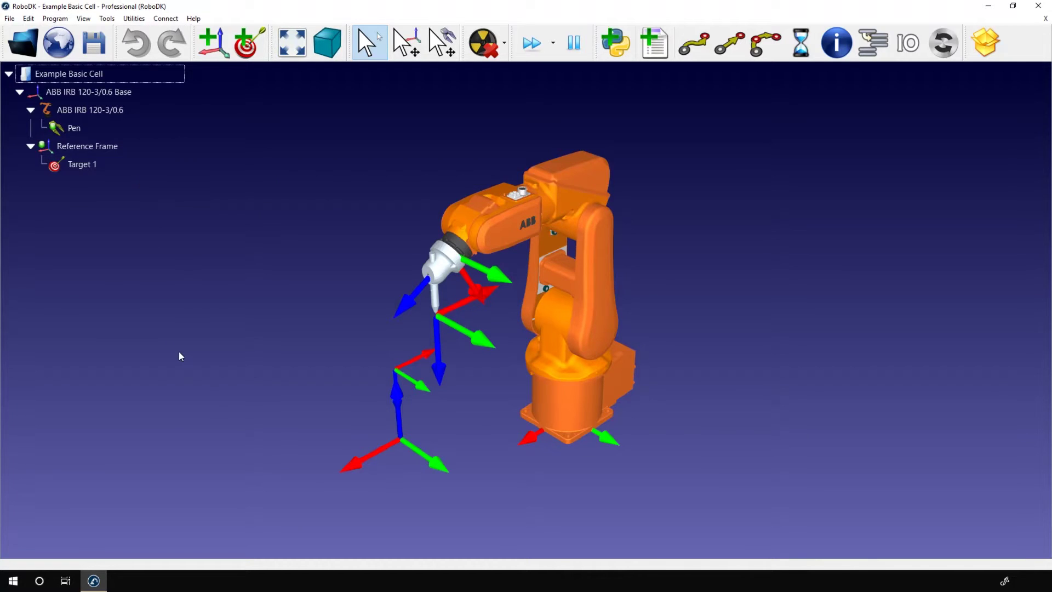
- Bring up the ABB IRB 120-3/0.6 jog panel and its robot parameters
double_click(577, 198)
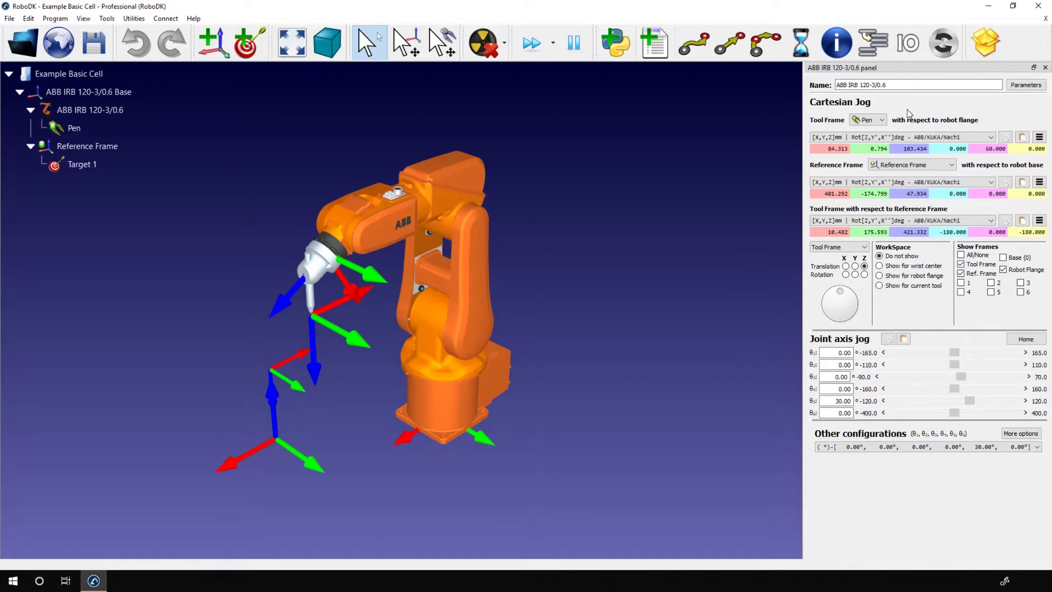
left_click(840, 85)
left_click(1025, 86)
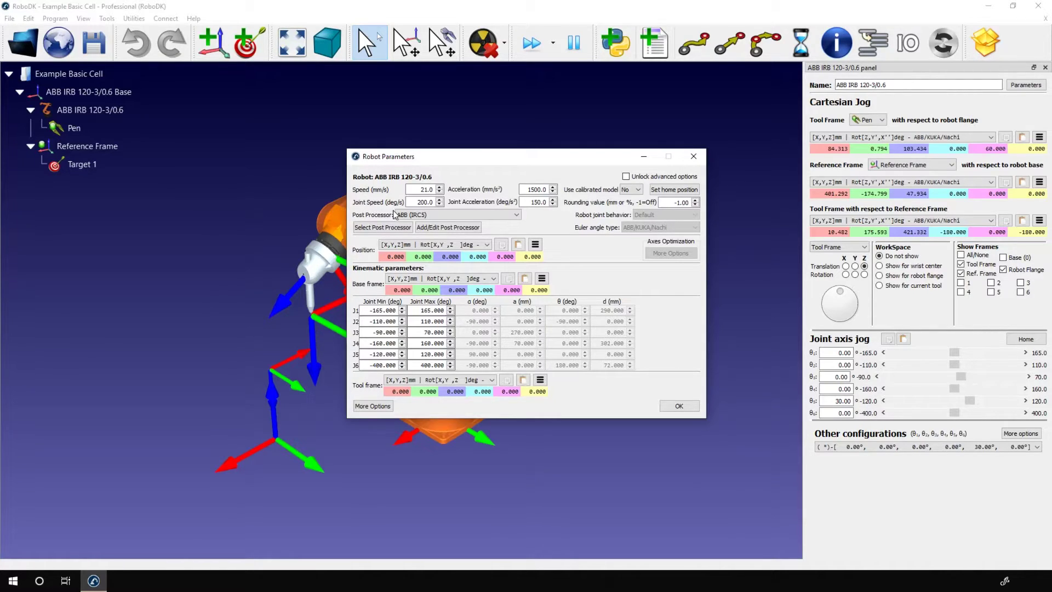
left_click(407, 216)
scroll(442, 251, "down", 1)
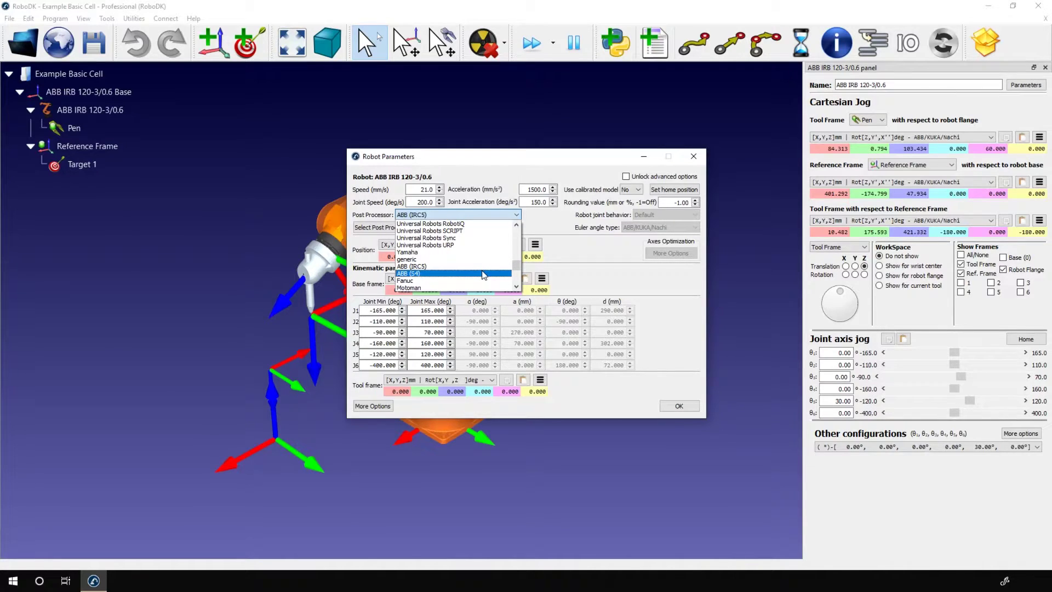
left_click(484, 275)
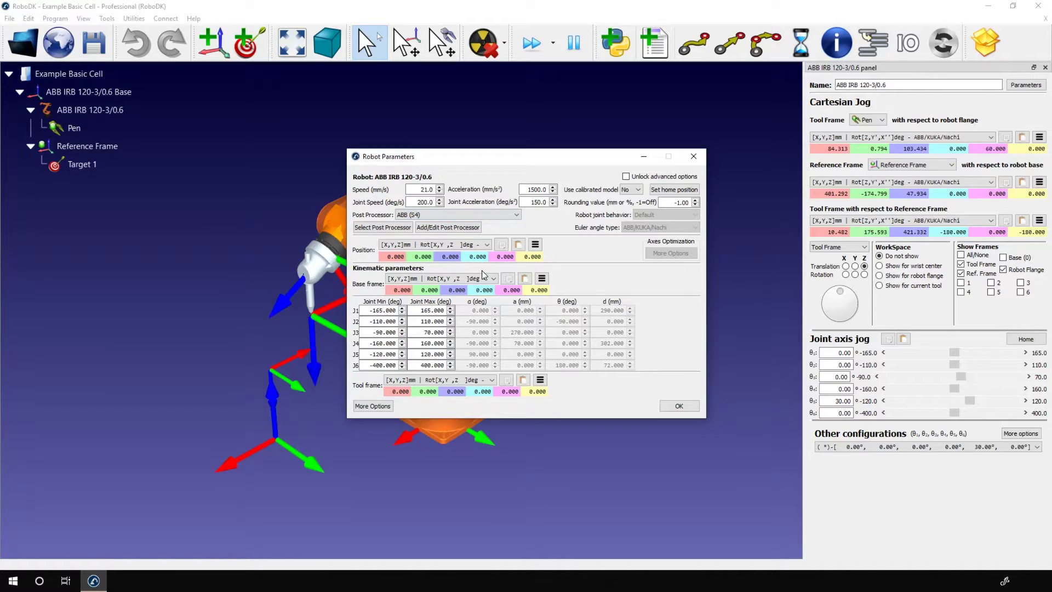
left_click(490, 217)
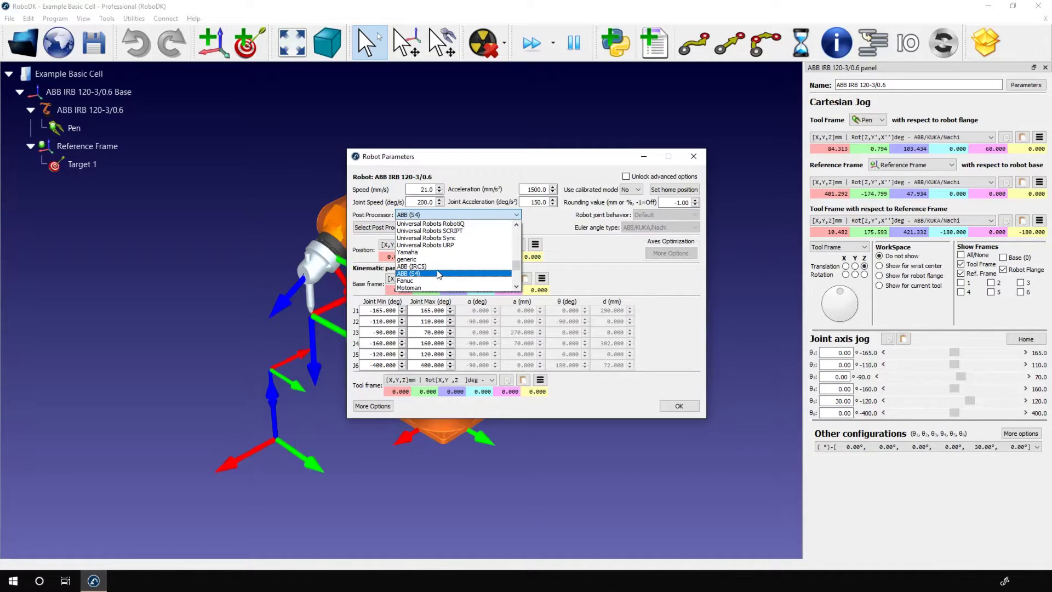
left_click(435, 268)
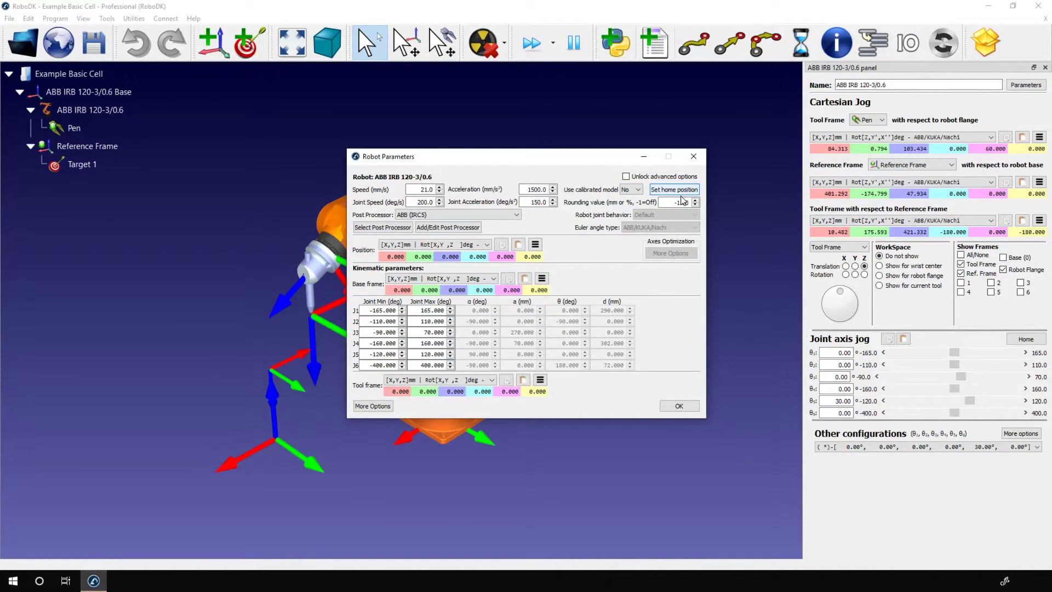
left_click(677, 405)
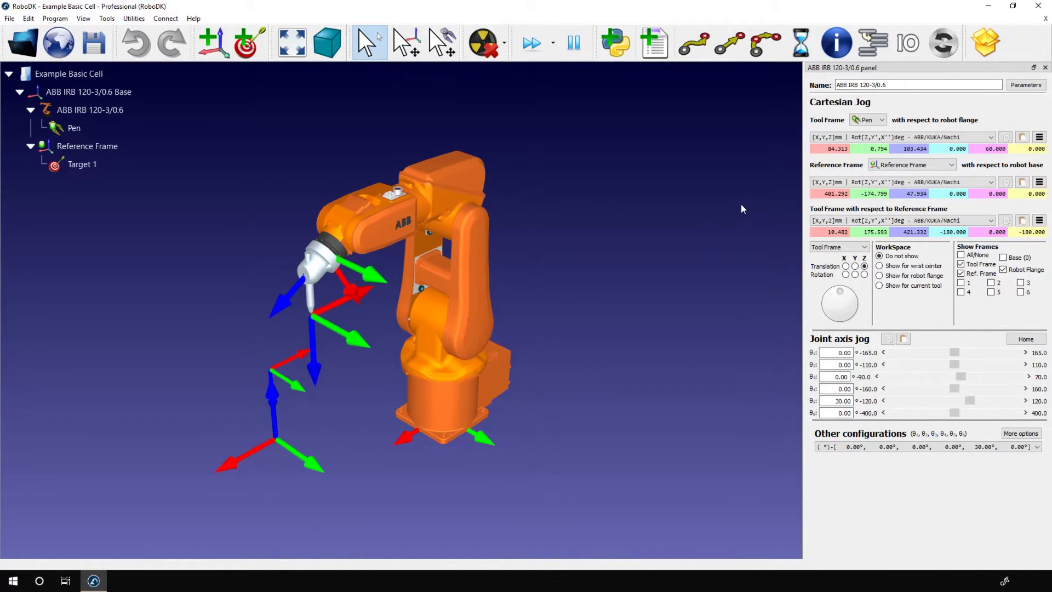
- Shrink the coordinate-frame arrows and add a new Tool 2 TCP to the robot
key("minus")
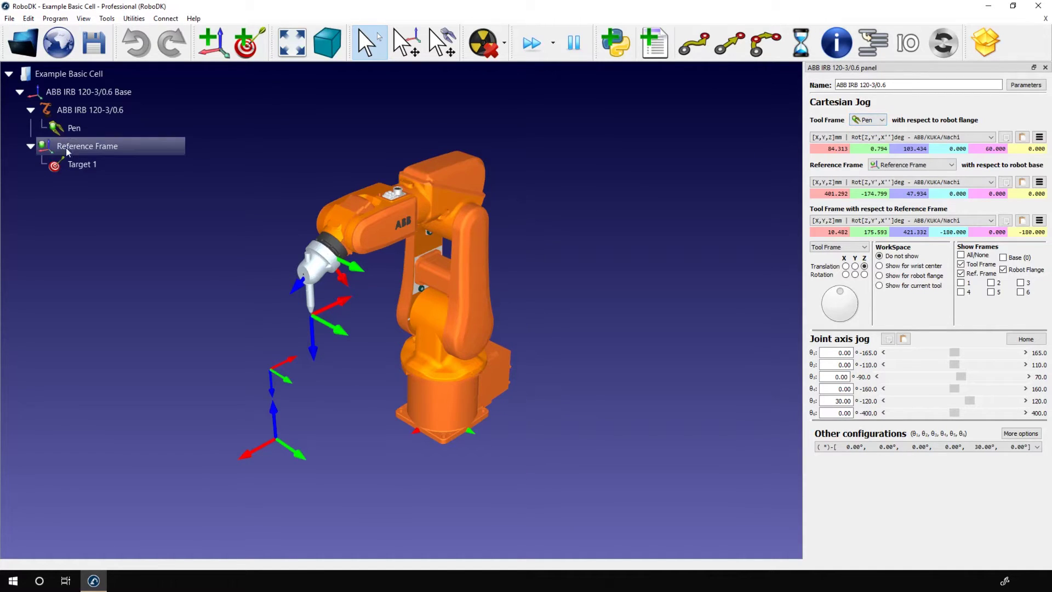
right_click(82, 118)
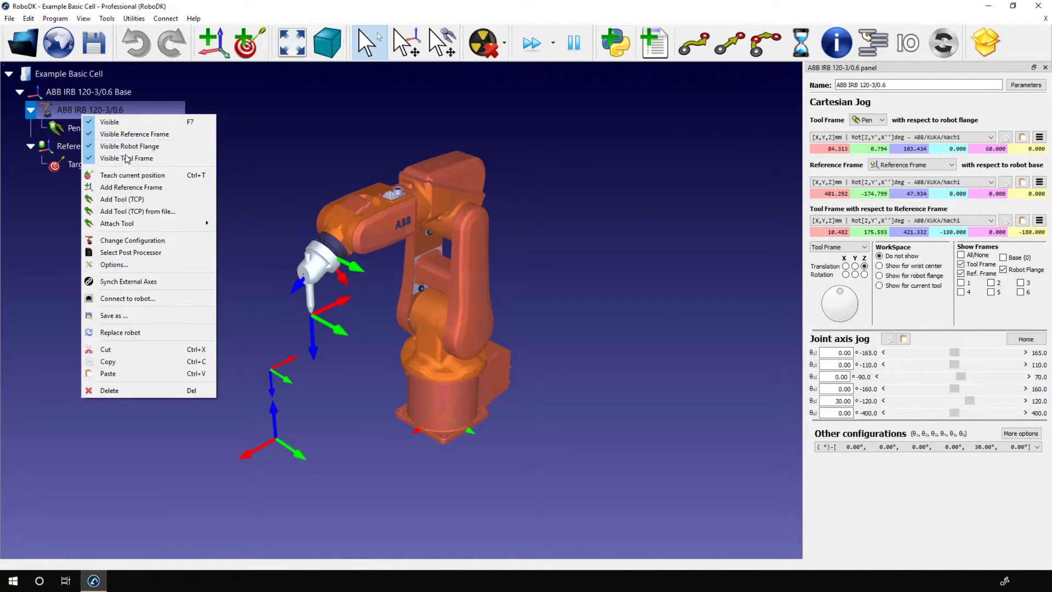
left_click(133, 201)
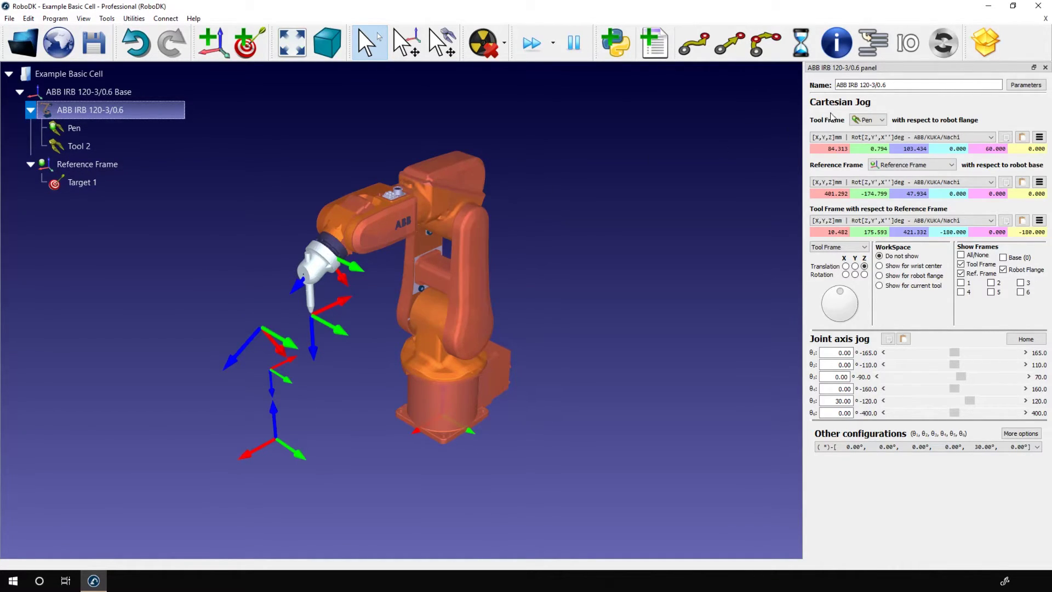
- Toggle the active tool frame between Pen and Tool 2, ending on Pen
left_click(869, 120)
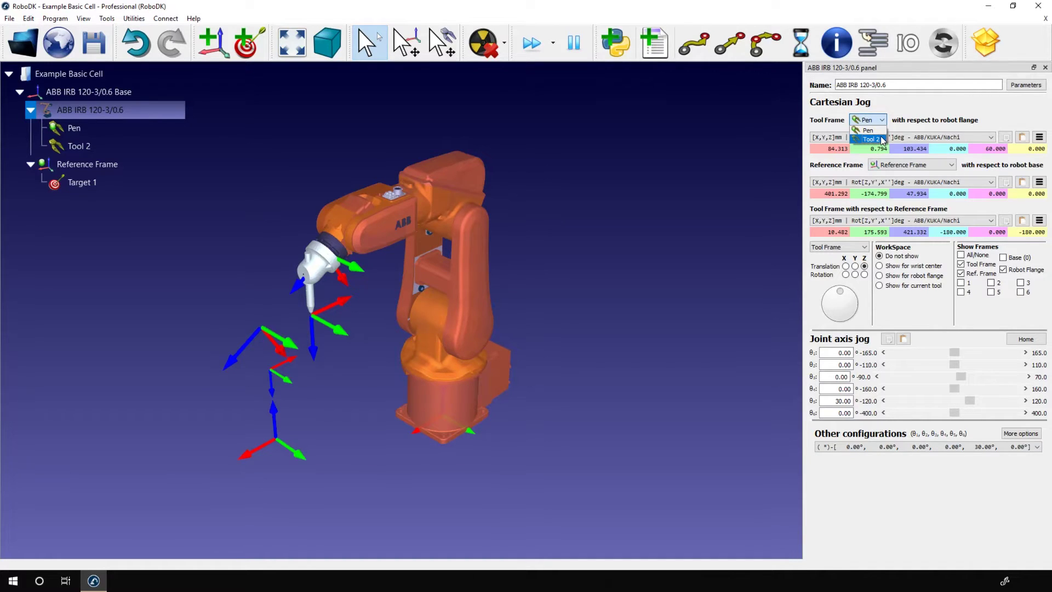
left_click(872, 138)
left_click(869, 120)
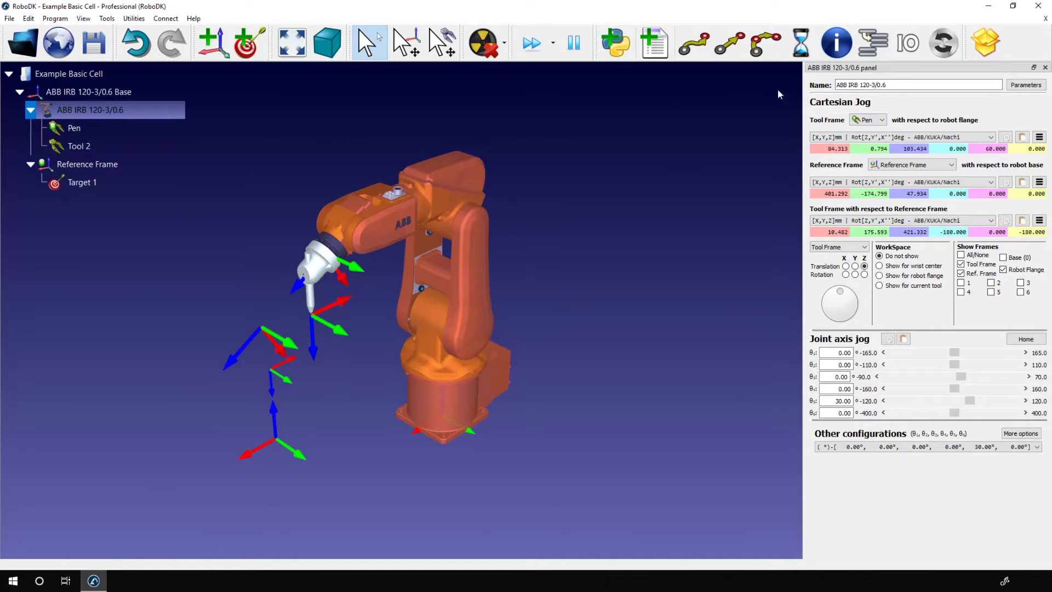
left_click(870, 120)
left_click(872, 139)
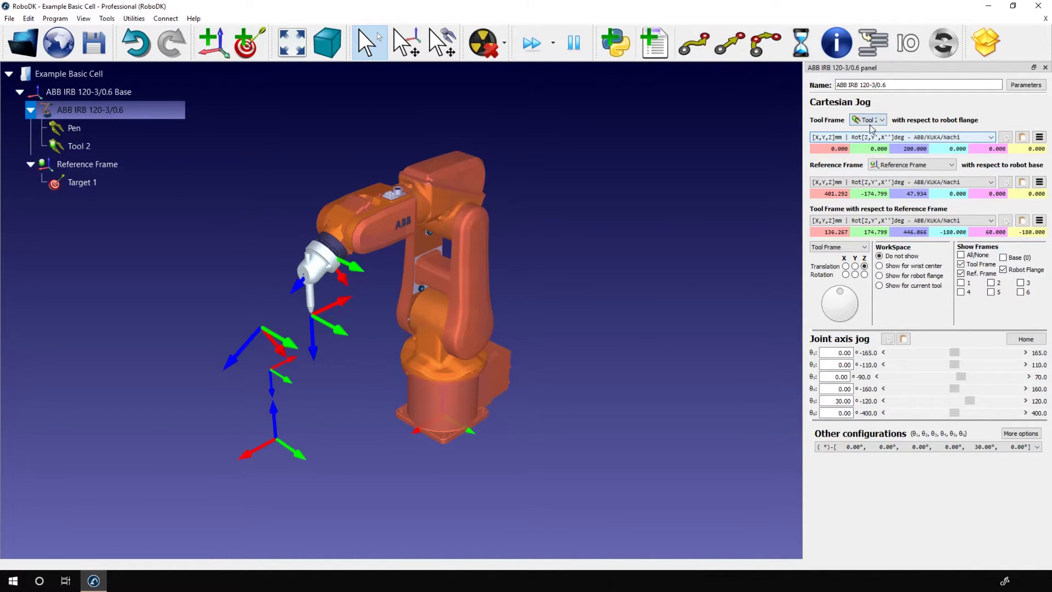
left_click(869, 120)
left_click(868, 130)
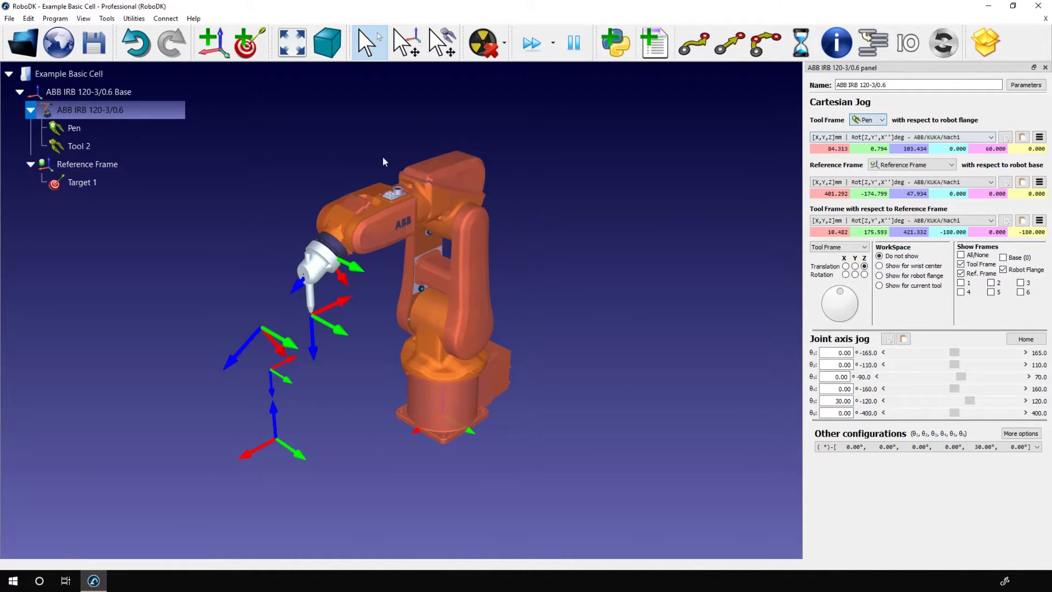
- Delete Tool 2 from the station, leaving Pen as the robot's tool
left_click(104, 148)
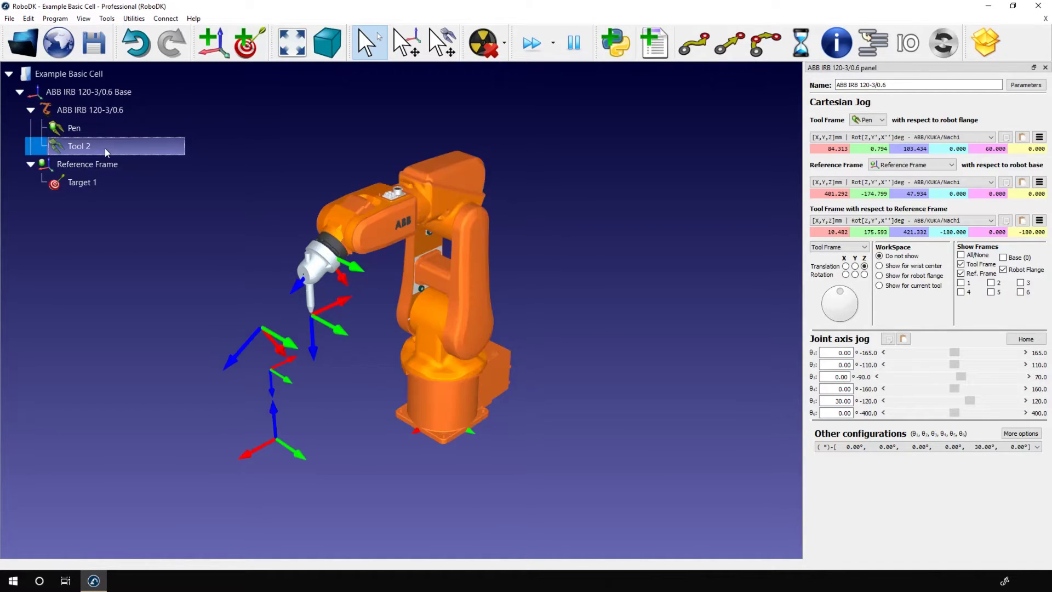
key("Delete")
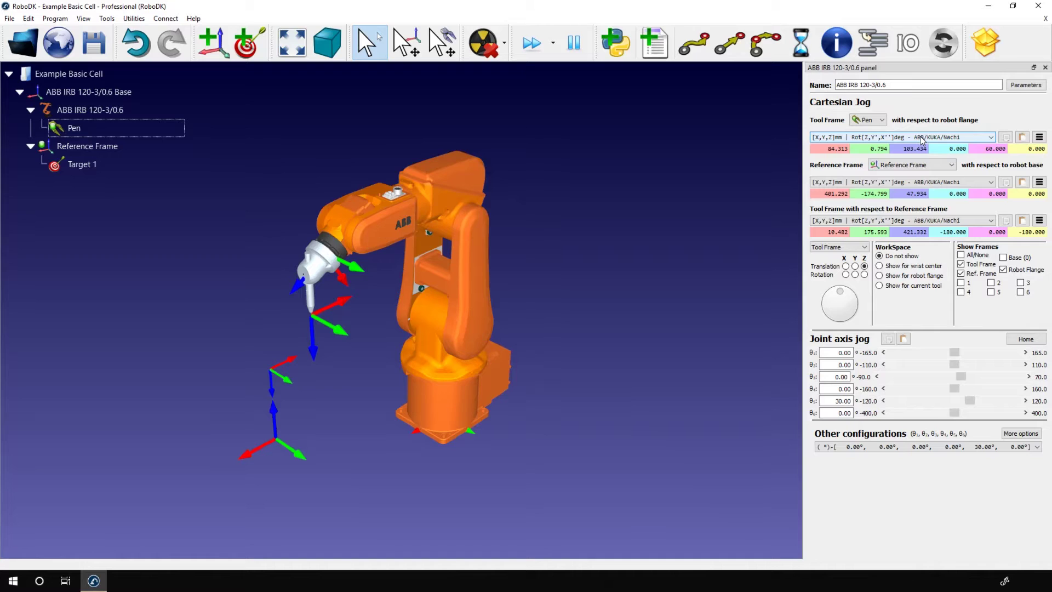
- Show the Pen tool pose in Fanuc/Motoman, then ABB/KUKA/Nachi Euler angles, and copy its 4x4 matrix
left_click(989, 138)
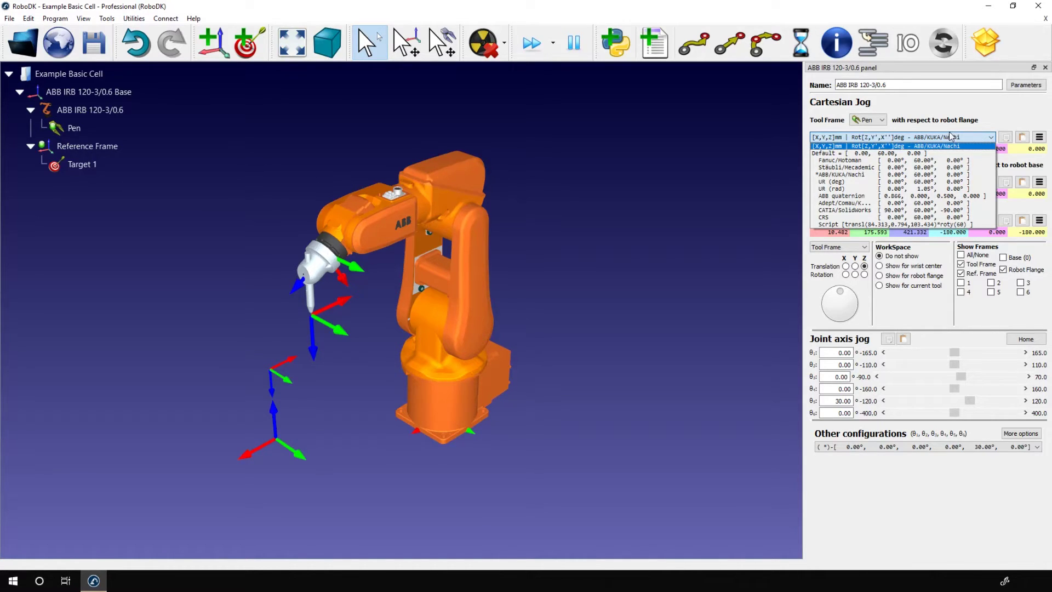
left_click(844, 161)
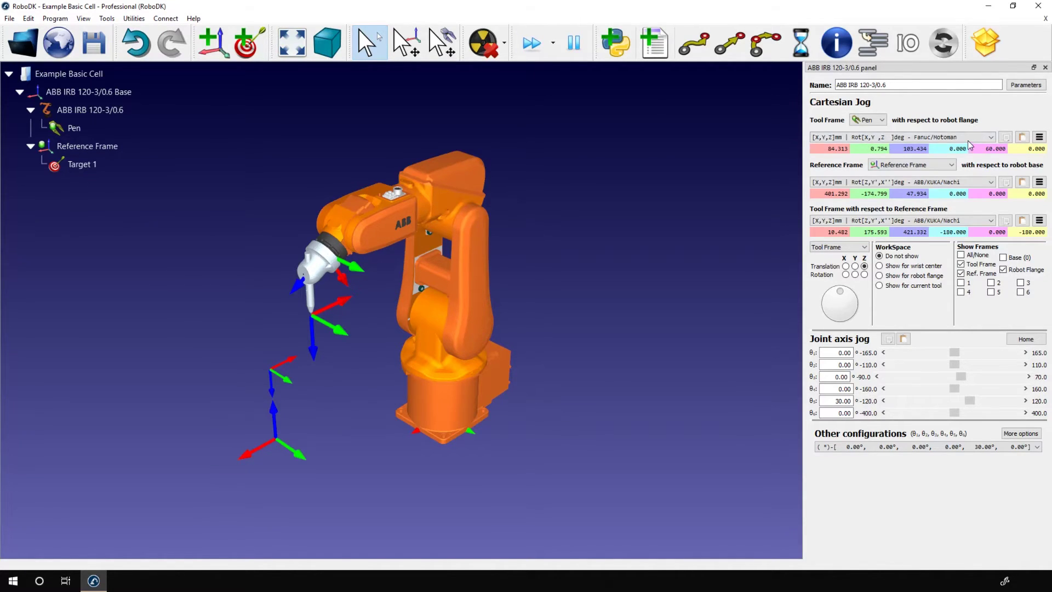
left_click(970, 138)
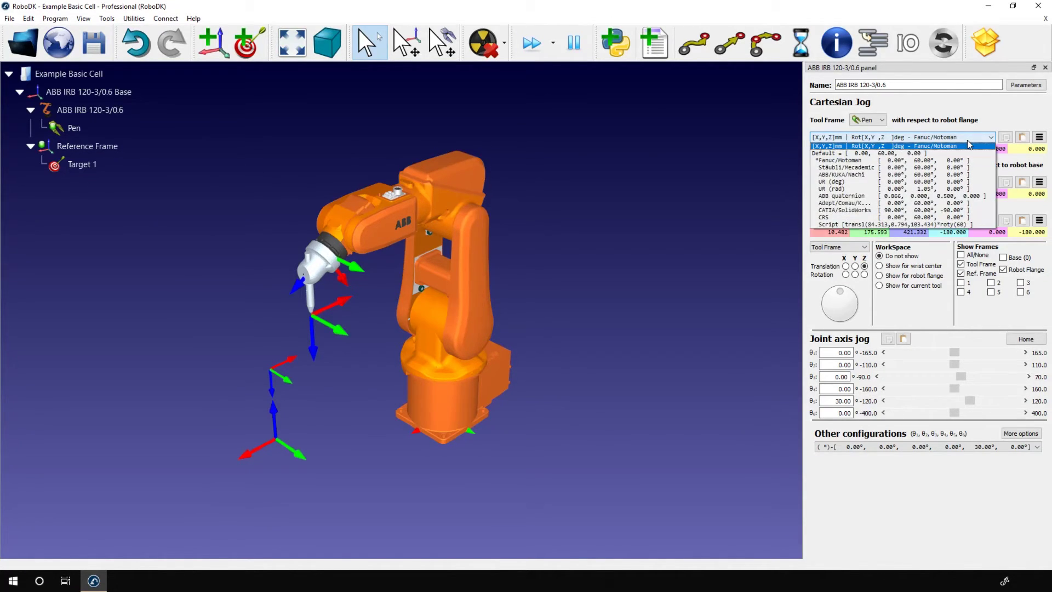
left_click(929, 174)
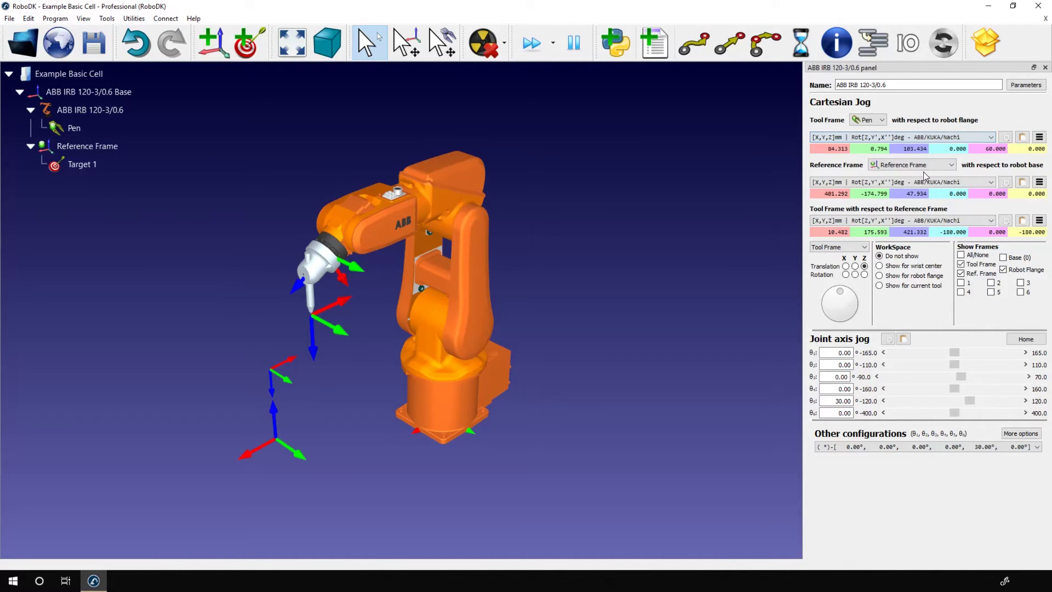
left_click(1005, 139)
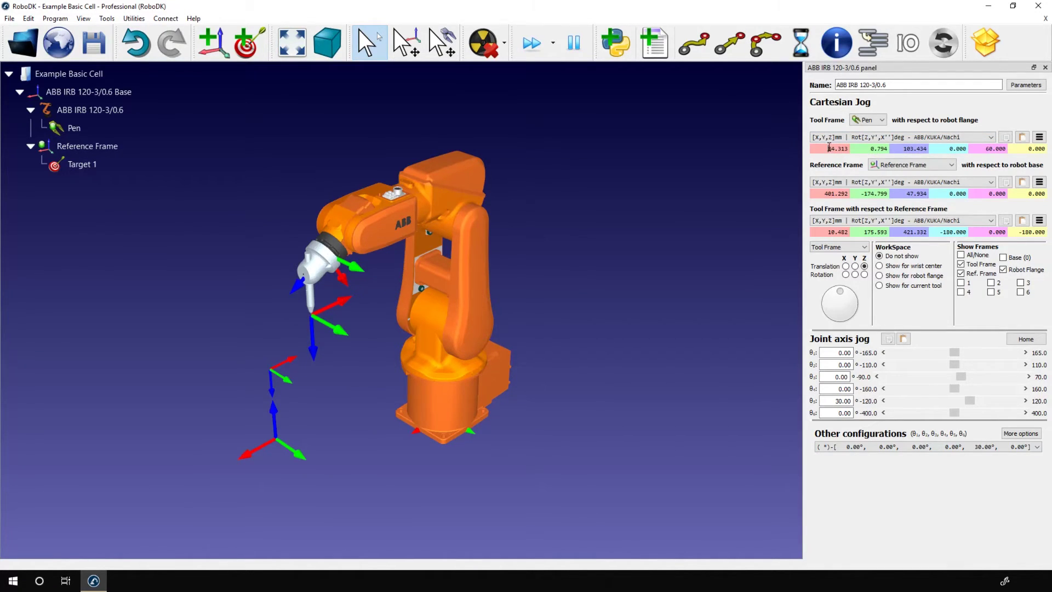
scroll(828, 148, "up", 1)
scroll(828, 148, "up", 1)
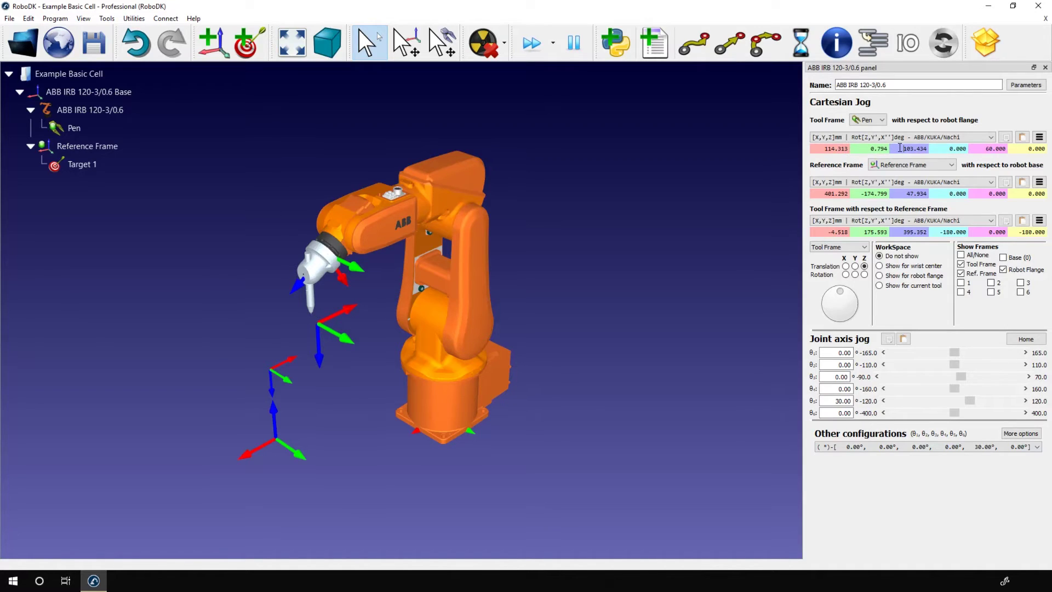
scroll(901, 148, "up", 2)
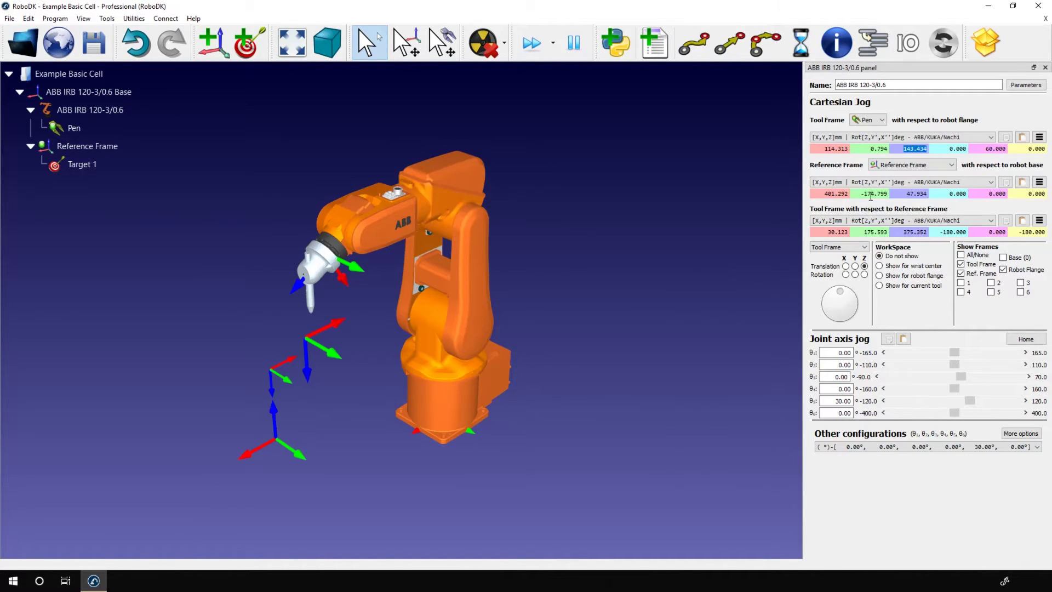
left_click(1023, 138)
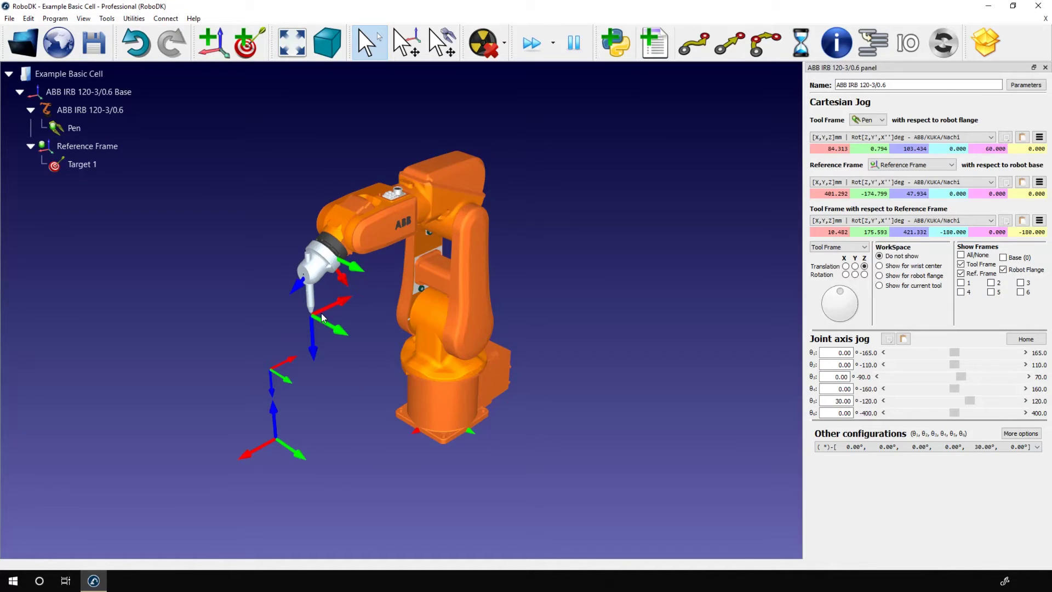
left_click(1039, 138)
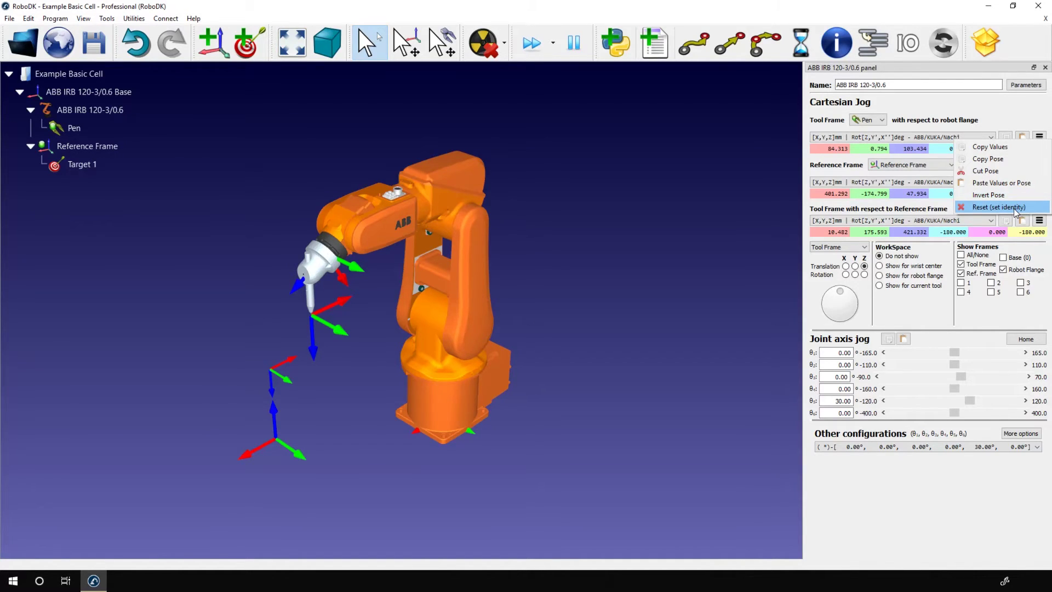
left_click(1013, 208)
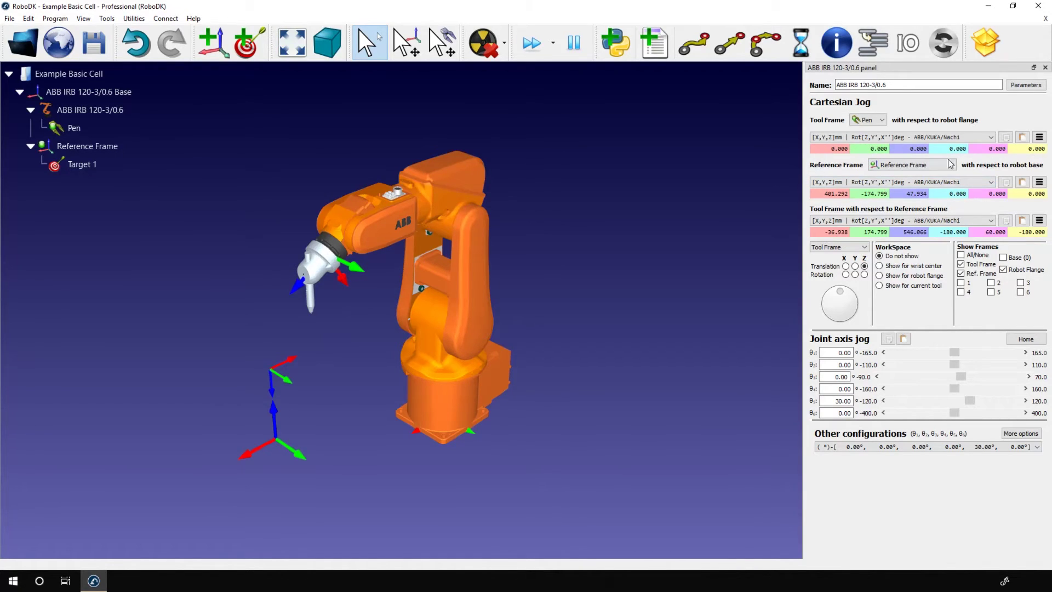
left_click(1021, 137)
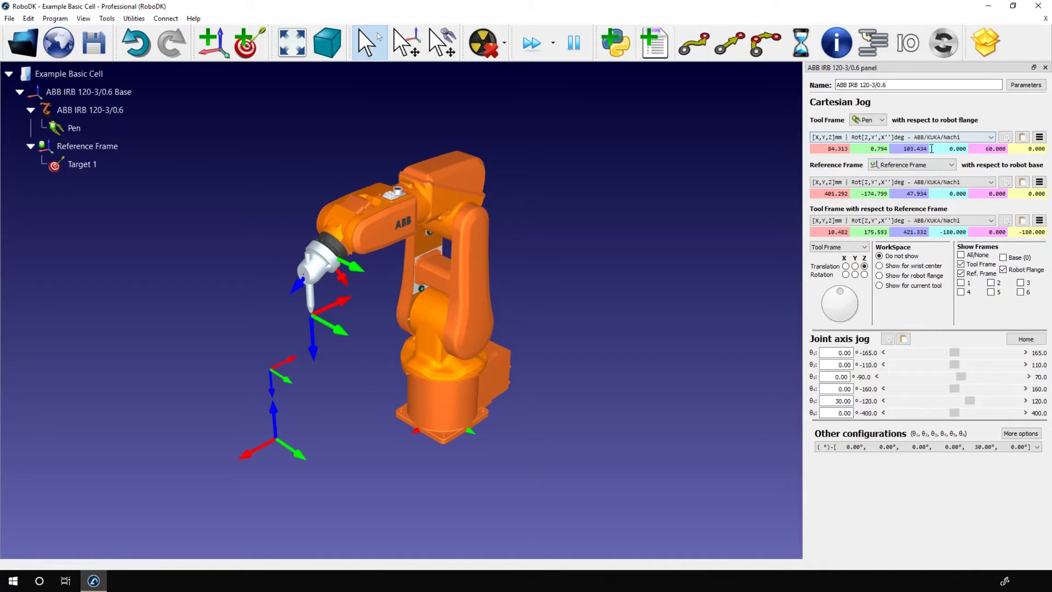
left_click(942, 167)
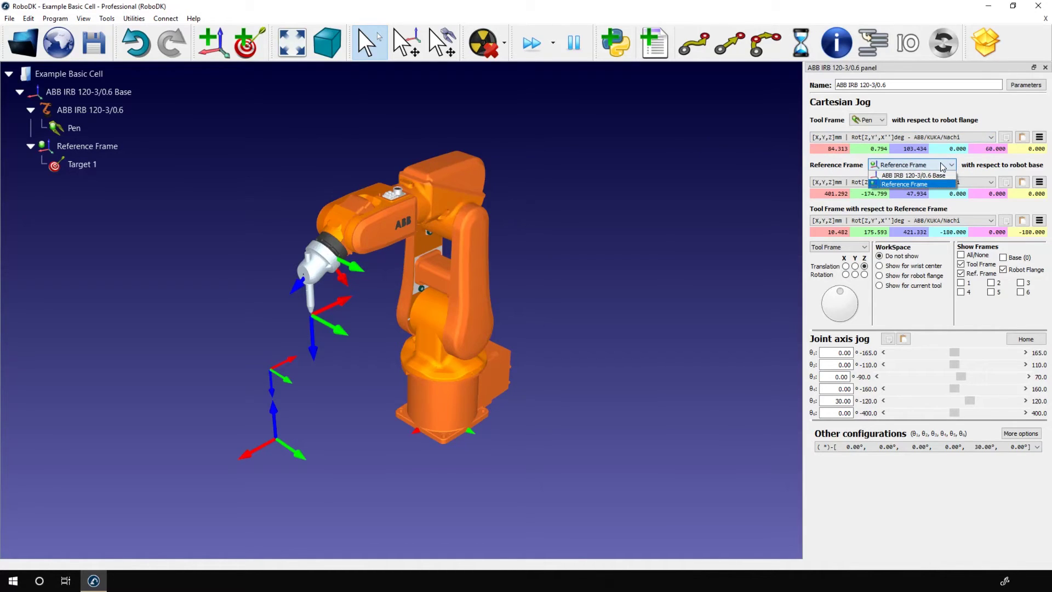
left_click(942, 167)
left_click(942, 166)
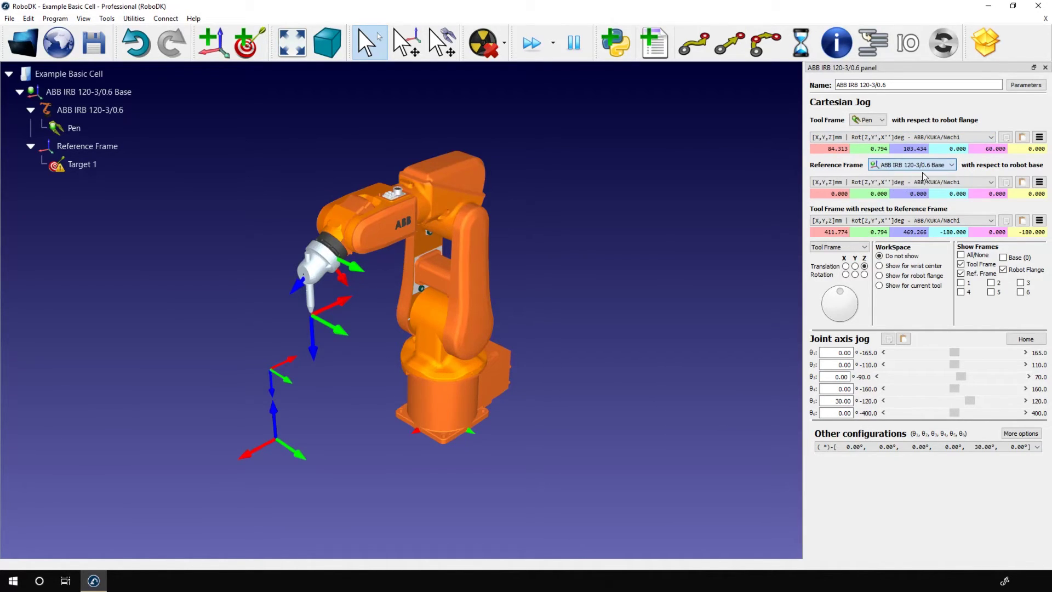
left_click(925, 167)
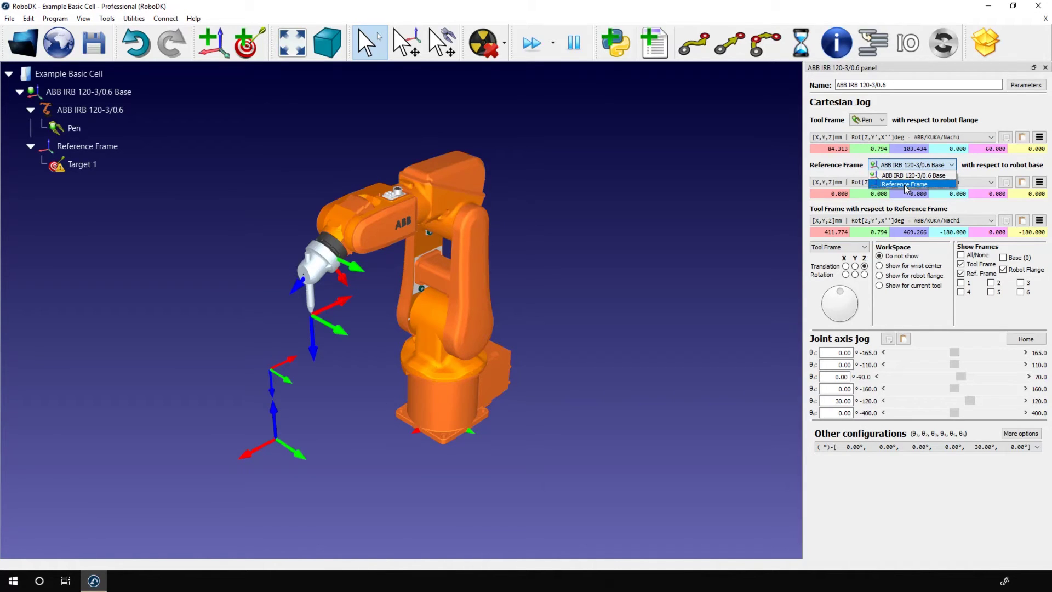
left_click(915, 176)
left_click(915, 166)
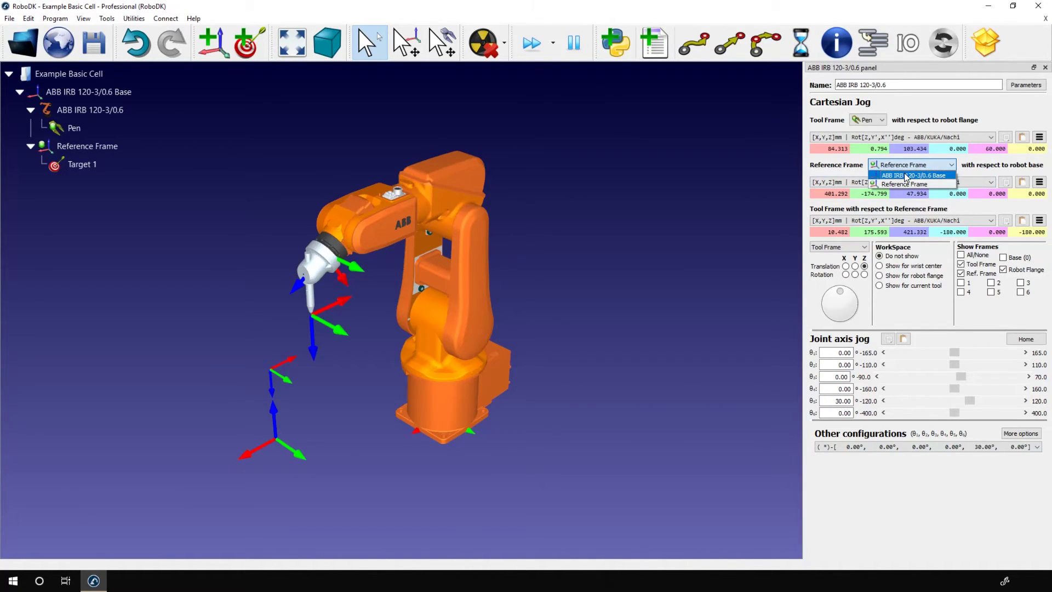
left_click(908, 175)
left_click(904, 185)
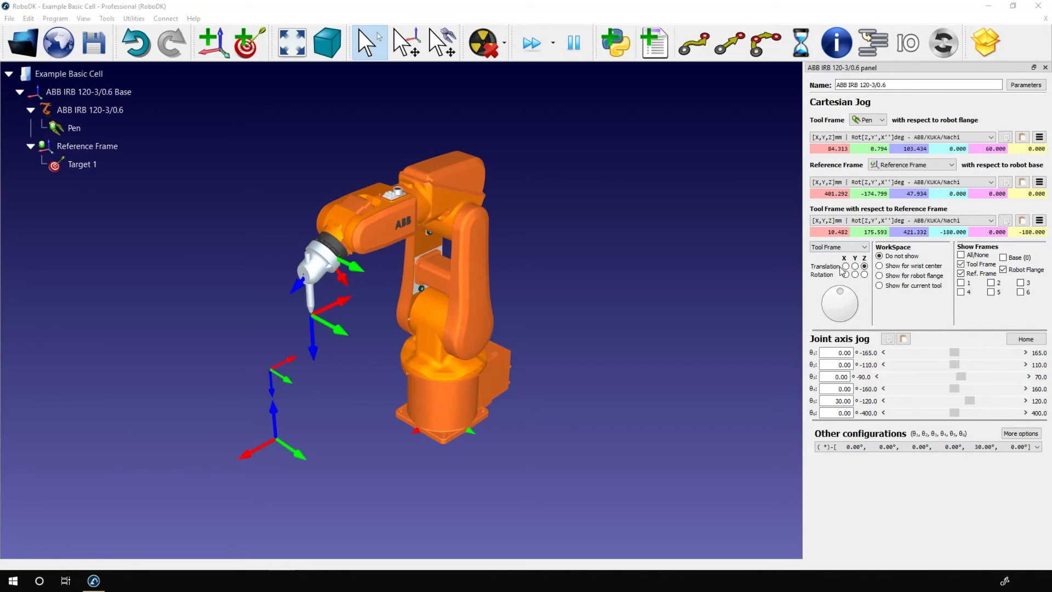
- Jog the IRB 120 in Tool Frame mode: rotate about X, then translate along its own X axis
left_click(844, 249)
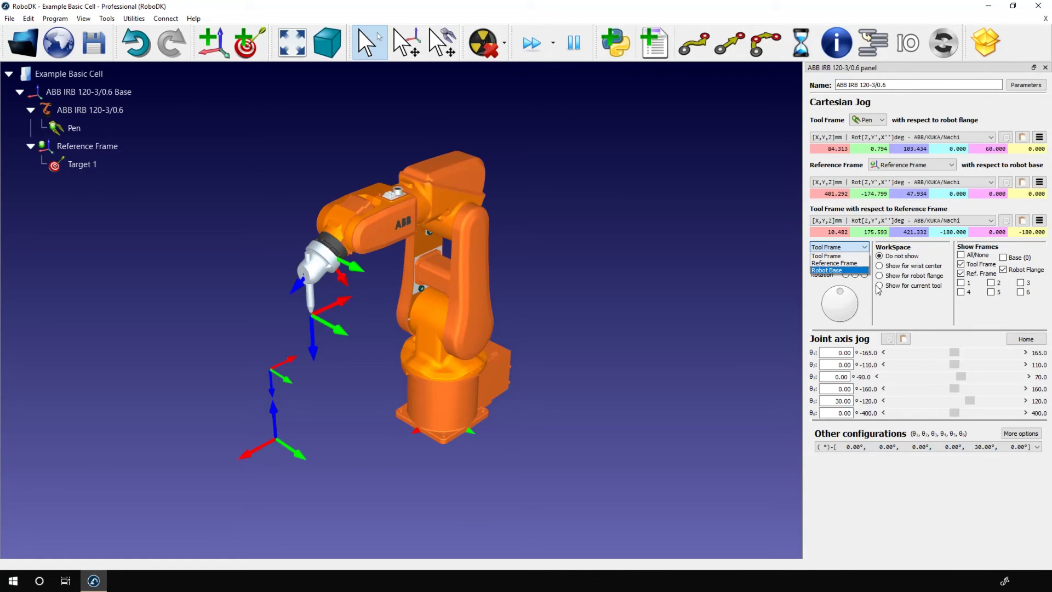
left_click(860, 258)
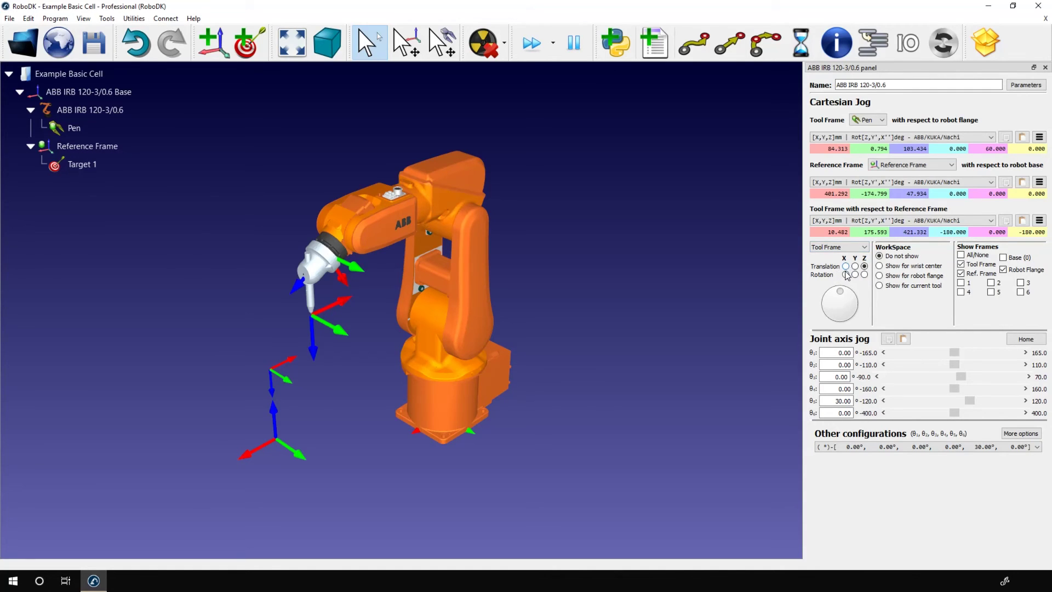
left_click(845, 274)
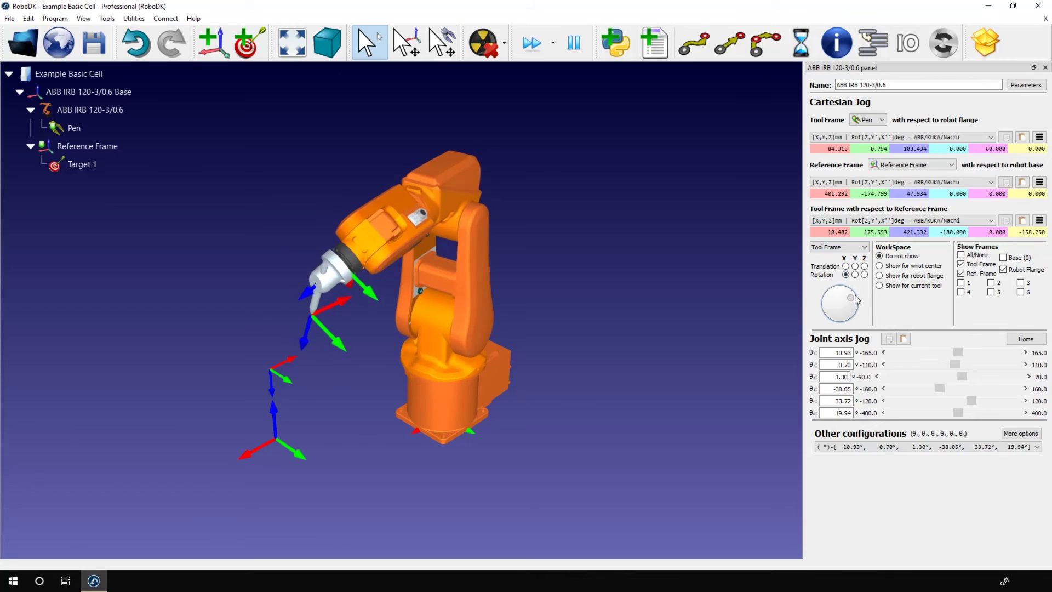
mouse_move(843, 294)
left_mouse_down()
mouse_move(853, 297)
mouse_move(837, 294)
left_mouse_up()
left_click(863, 274)
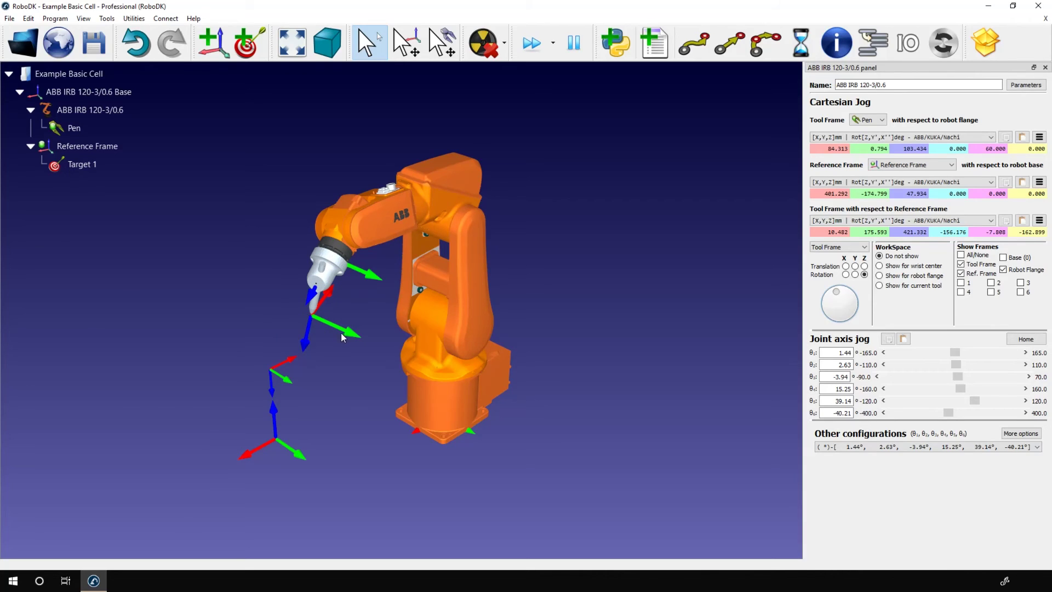
left_click(846, 265)
left_click_drag(838, 295, 854, 295)
- Jog the robot along the Reference Frame's X axis instead
left_click(855, 247)
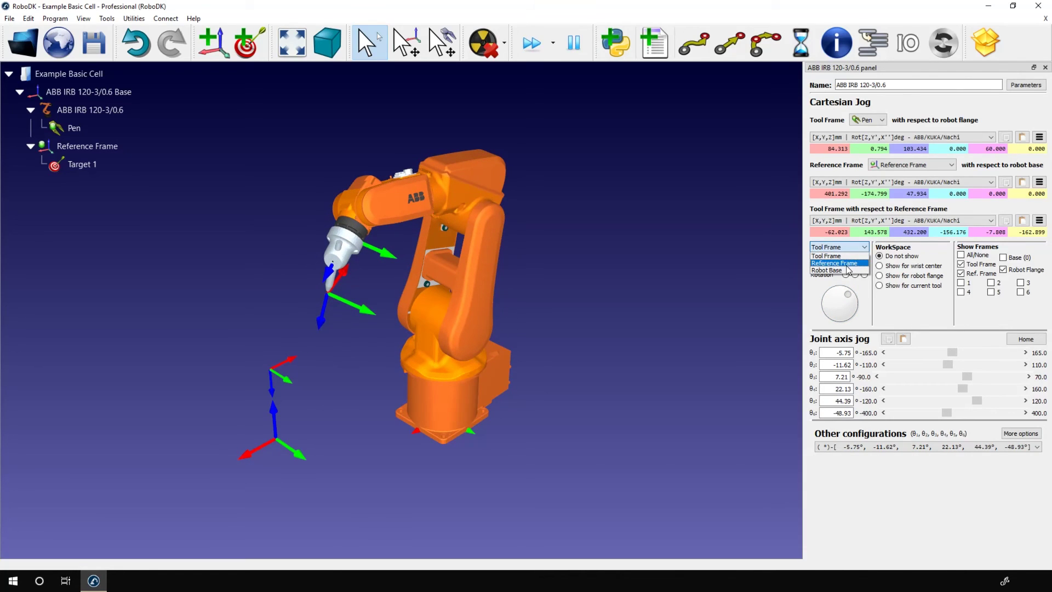
left_click(849, 264)
mouse_move(849, 298)
left_mouse_down()
mouse_move(840, 296)
mouse_move(877, 322)
mouse_move(857, 301)
mouse_move(867, 291)
left_mouse_up()
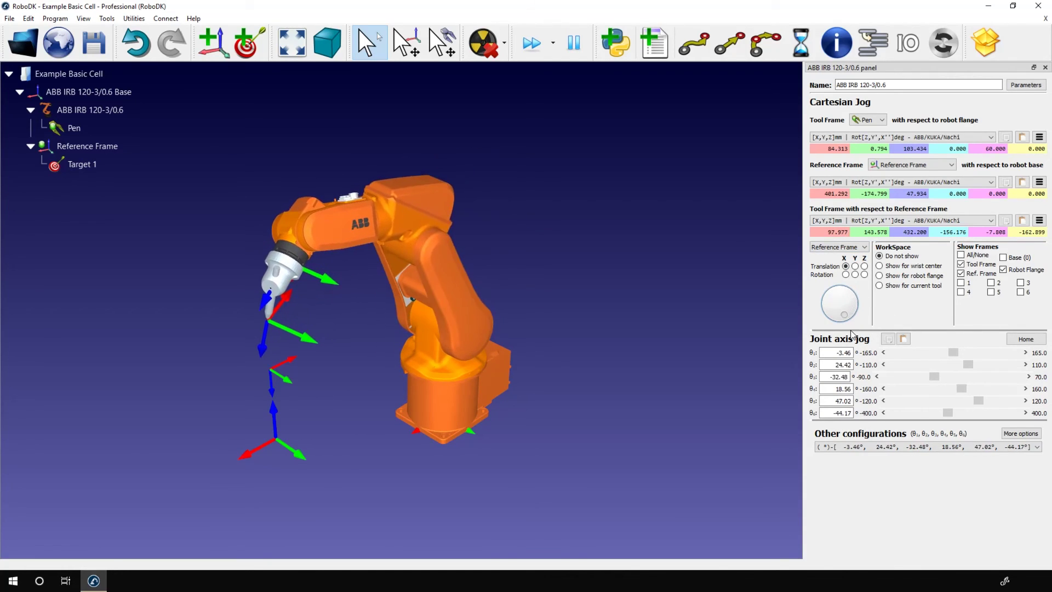
left_click(862, 249)
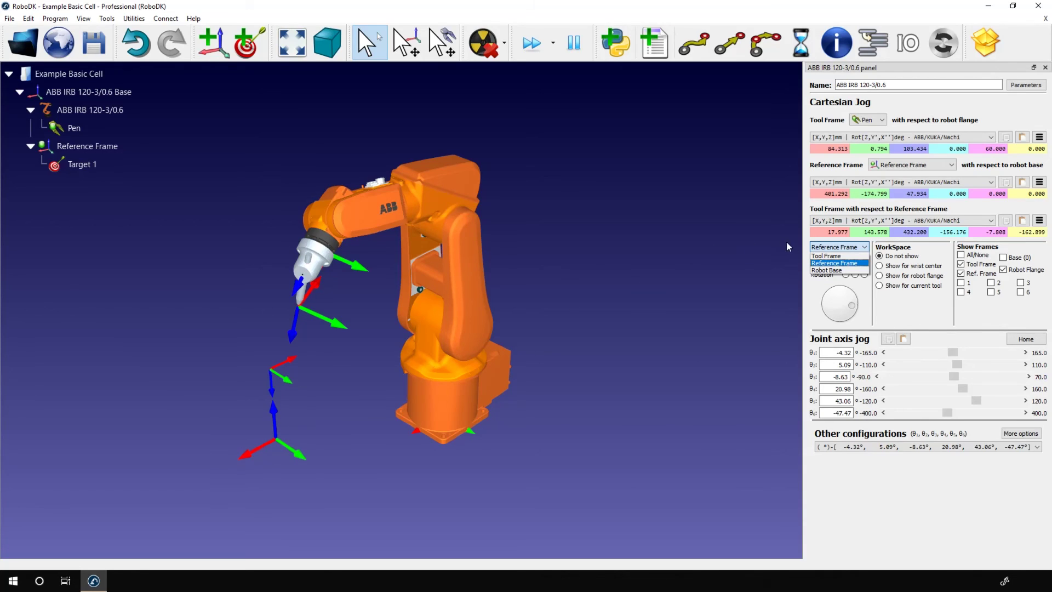
- Jog along X in the tool frame, then along the Reference Frame X, reaching -21.5, 199.5, 412.3 mm
left_click(826, 256)
mouse_move(851, 308)
left_mouse_down()
mouse_move(816, 322)
mouse_move(846, 298)
left_mouse_up()
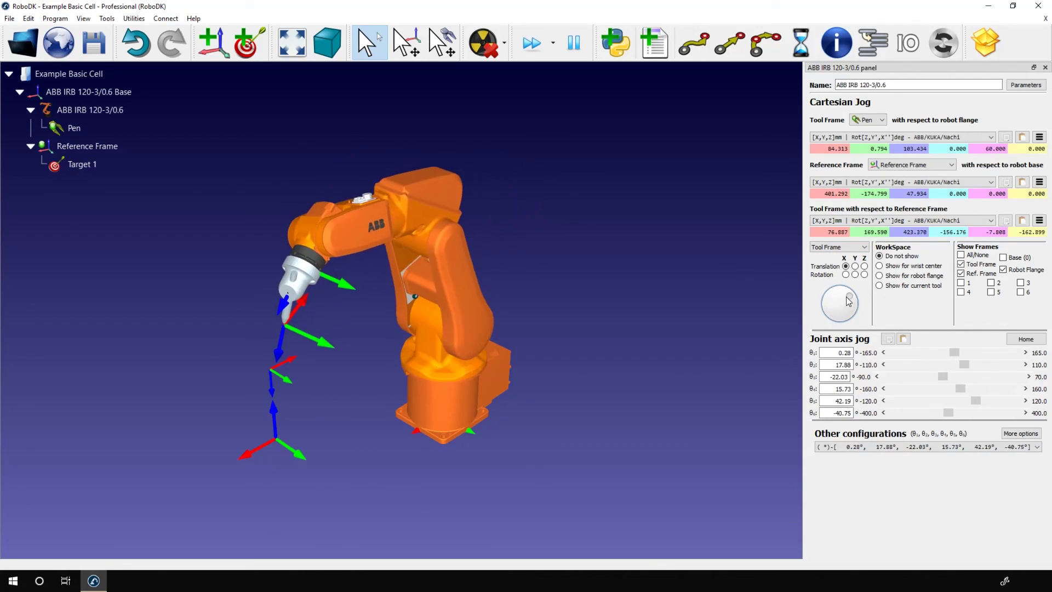
left_click(838, 247)
left_click(838, 265)
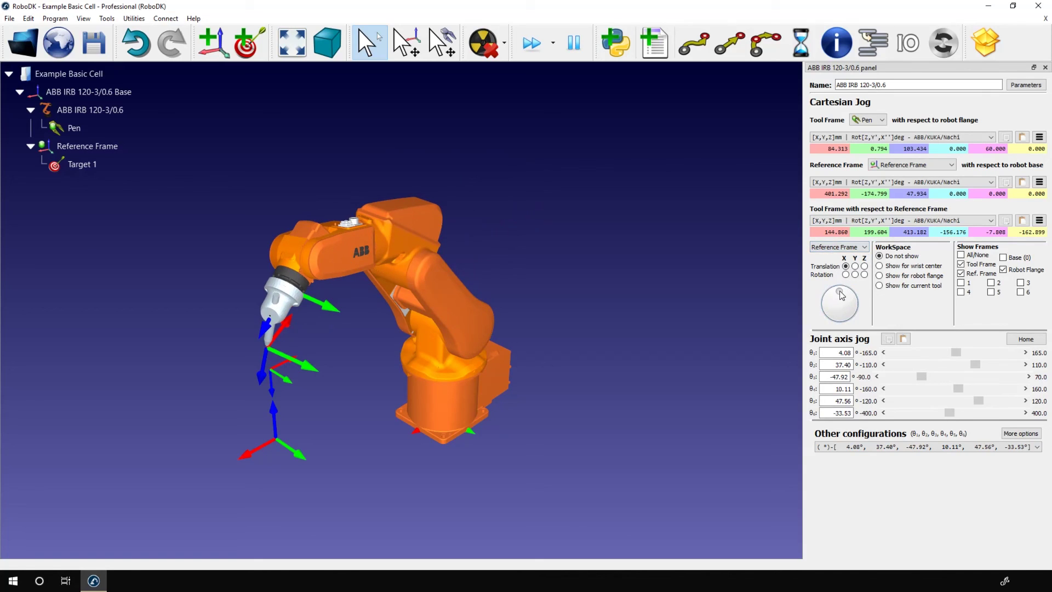
left_click_drag(840, 296, 835, 308)
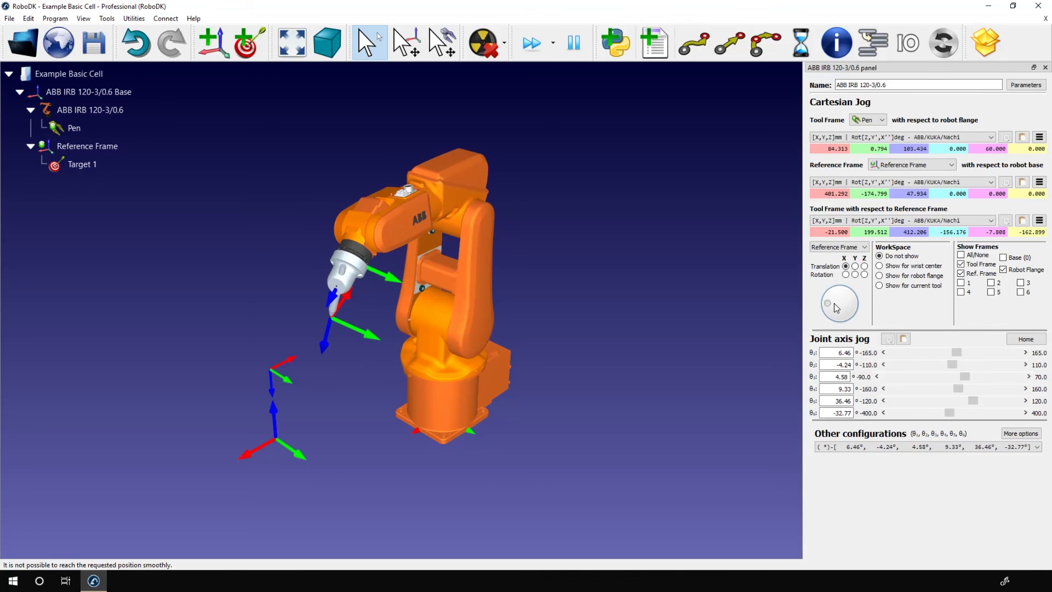